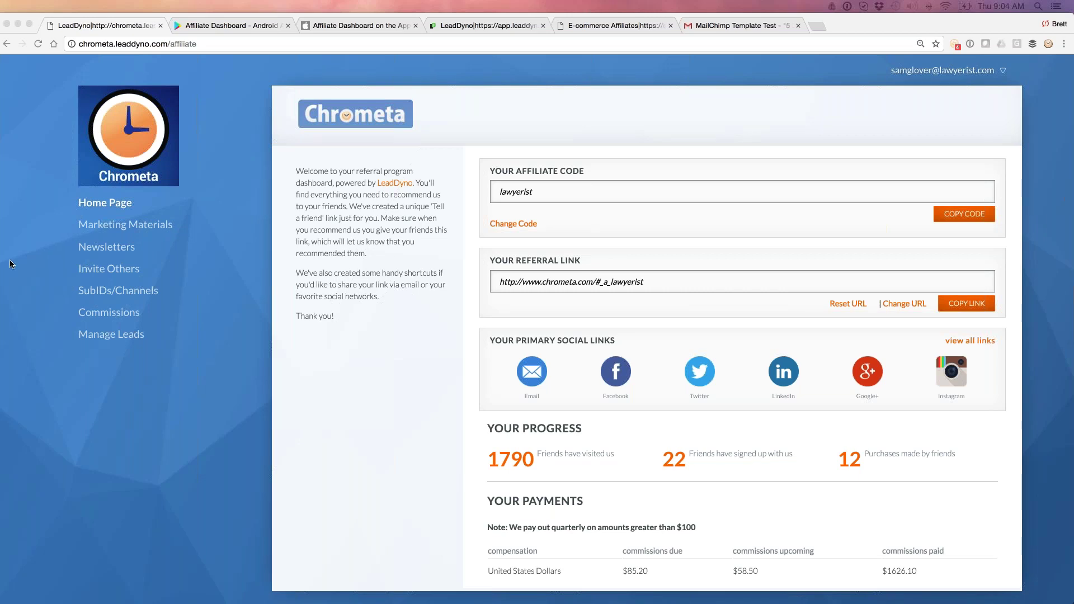
{"action": "scroll", "coordinate": [547, 280], "scroll_direction": "down", "scroll_amount": 1}
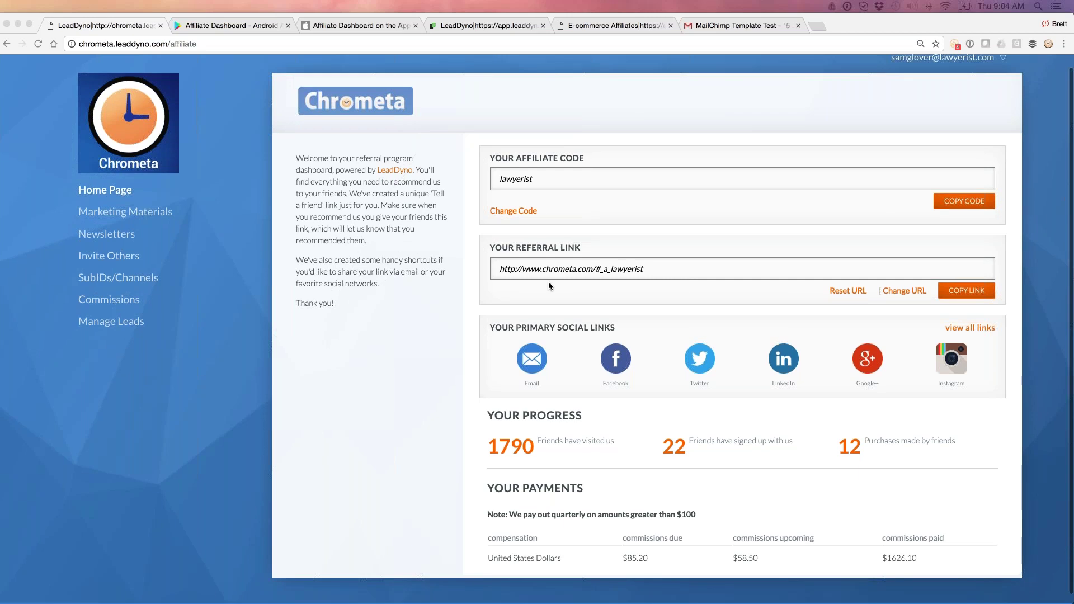
{"action": "scroll", "coordinate": [548, 280], "scroll_direction": "up", "scroll_amount": 1}
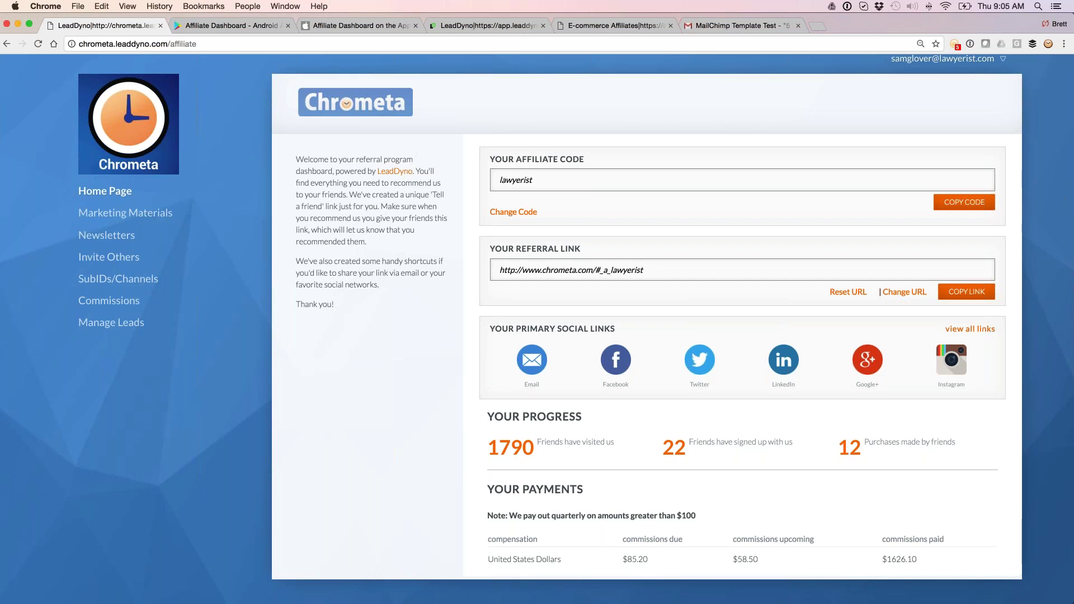
{"action": "scroll", "coordinate": [493, 454], "scroll_direction": "down", "scroll_amount": 1}
Leave the LeadDyno affiliate home page and open a new blank Chrome tab
{"action": "left_click", "coordinate": [818, 24]}
{"action": "type", "text": "heyc"}
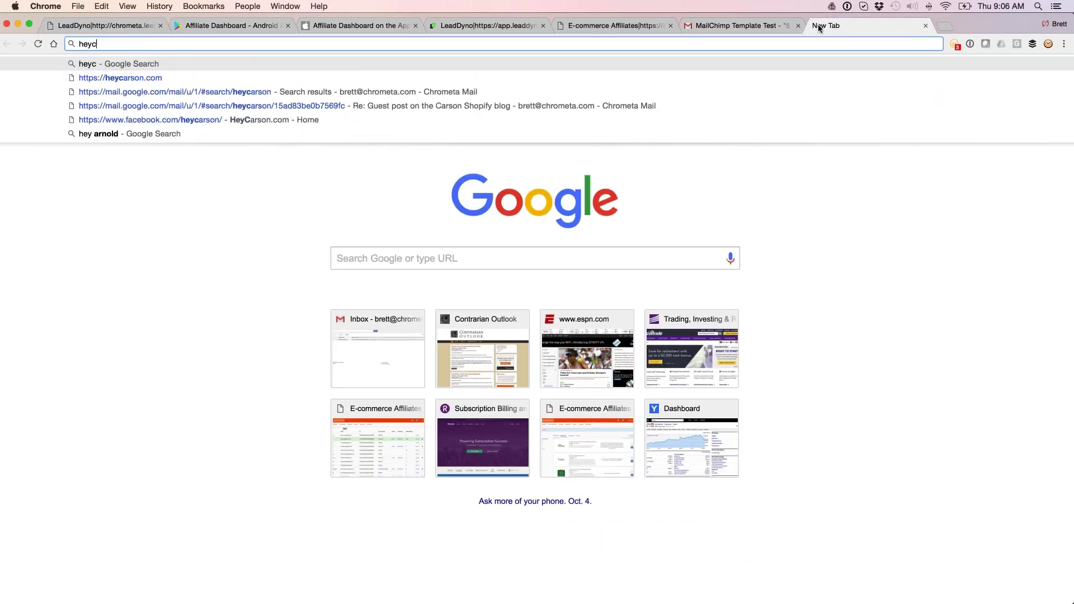
{"action": "type", "text": "arson."}
Load HeyCarson's blog article on competitive affiliate commissions, then return to the affiliate dashboard tab
{"action": "key", "text": "Return"}
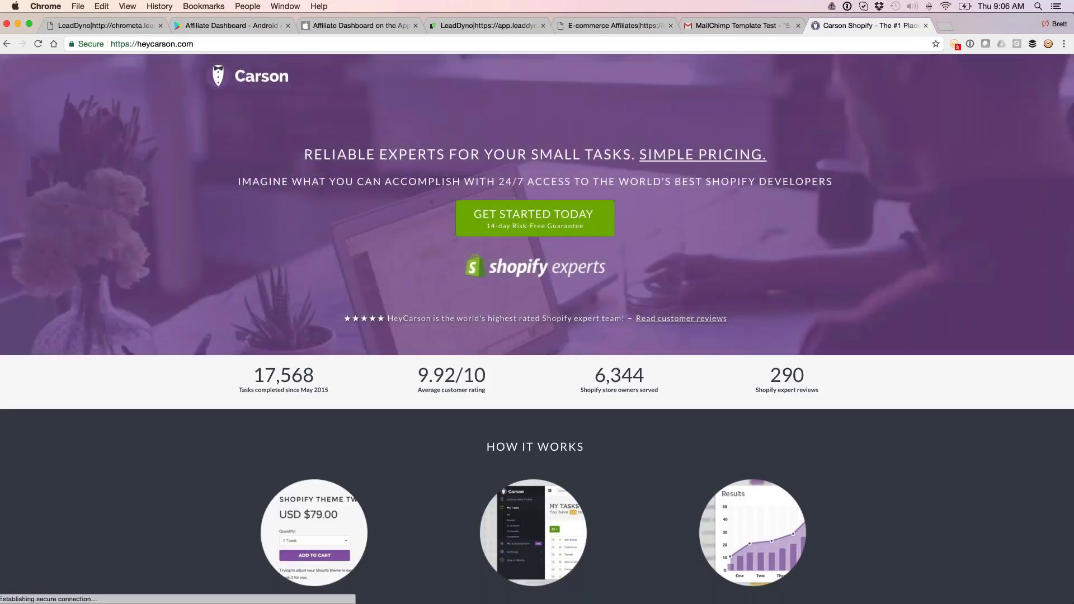
{"action": "key", "text": "super+l"}
{"action": "type", "text": "hey"}
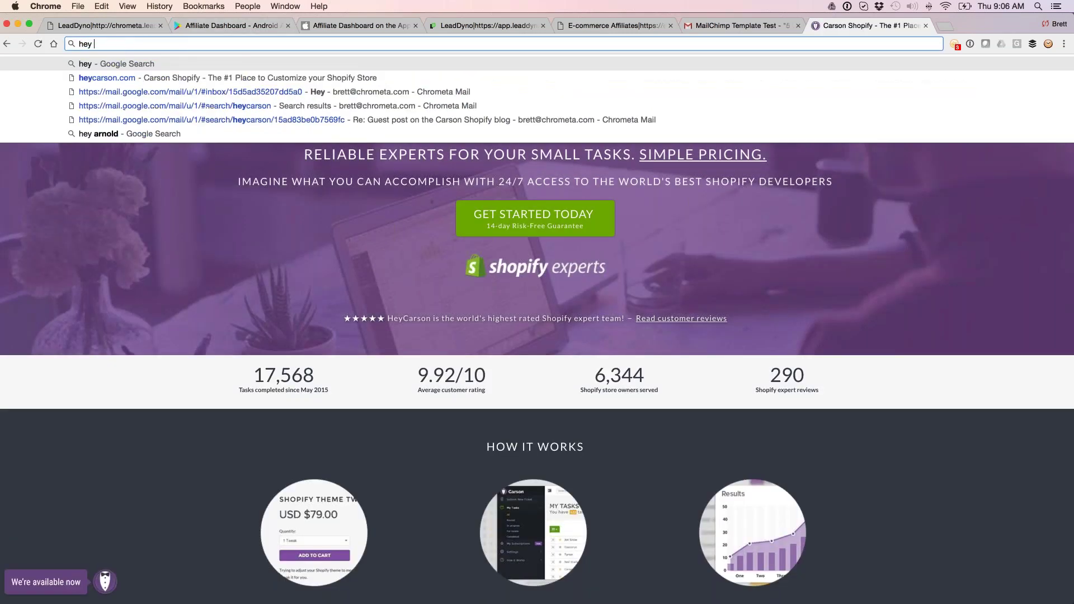
{"action": "type", "text": "carson.com"}
{"action": "key", "text": "Right"}
{"action": "type", "text": "b"}
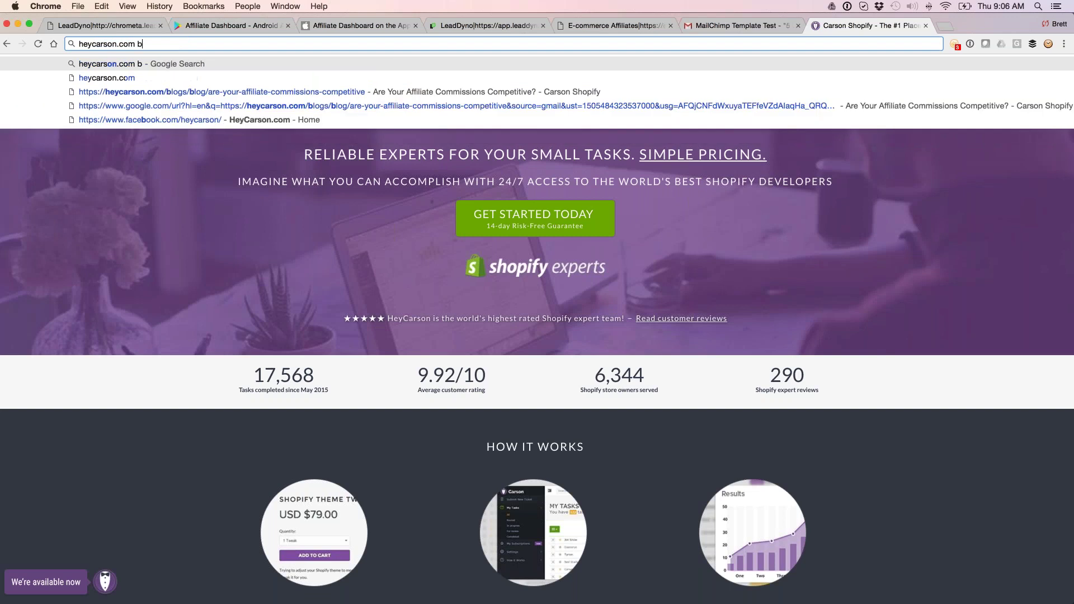
{"action": "type", "text": "log"}
{"action": "key", "text": "Down"}
{"action": "key", "text": "Return"}
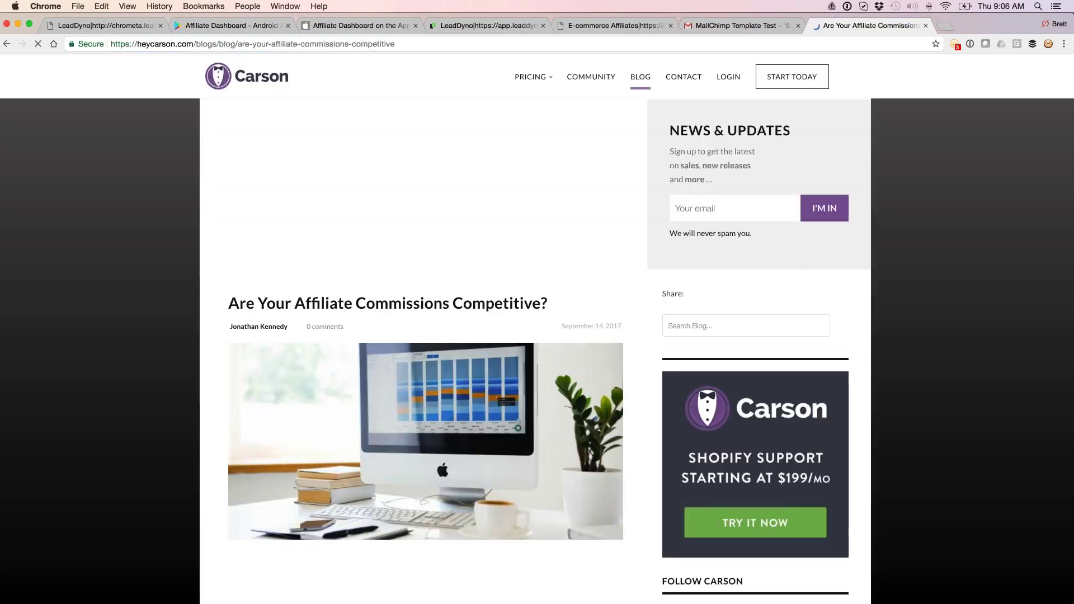
{"action": "scroll", "coordinate": [292, 428], "scroll_direction": "down", "scroll_amount": 10}
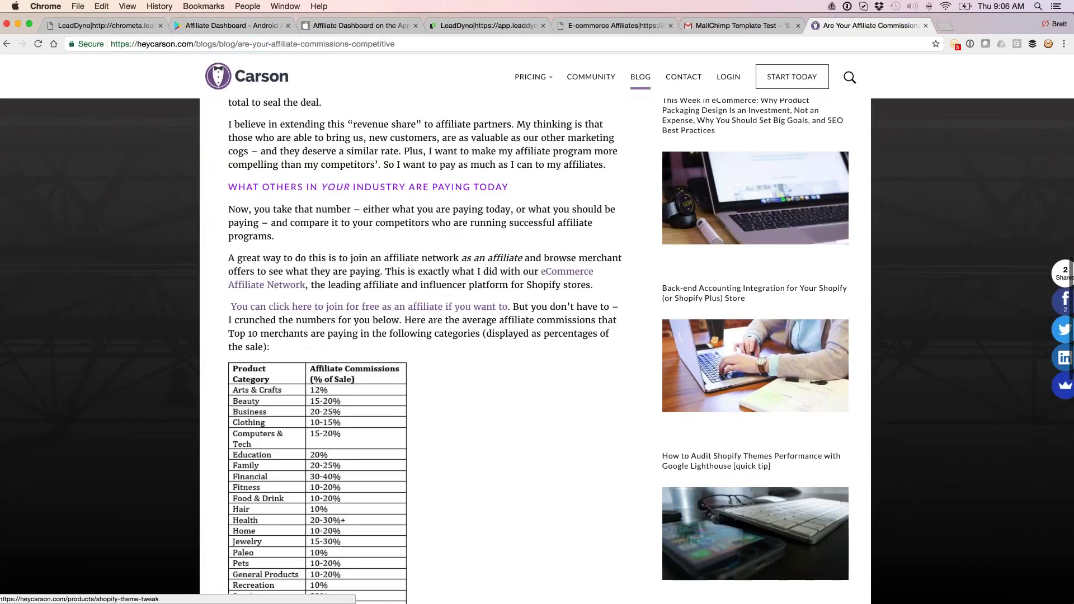
{"action": "scroll", "coordinate": [290, 428], "scroll_direction": "down", "scroll_amount": 2}
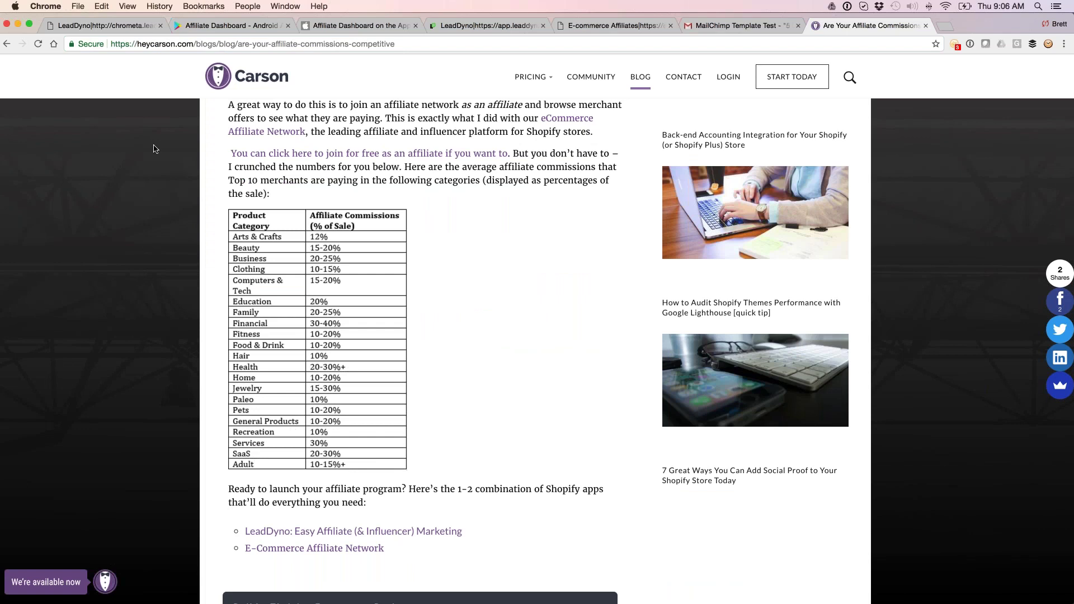
{"action": "left_click", "coordinate": [127, 24]}
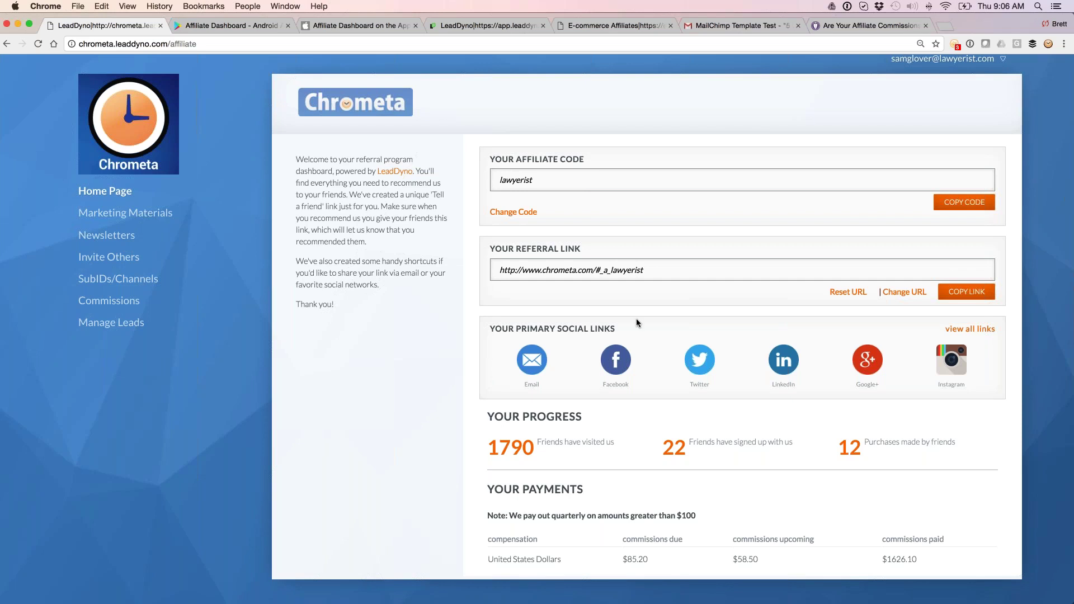
{"action": "scroll", "coordinate": [637, 323], "scroll_direction": "up", "scroll_amount": 1}
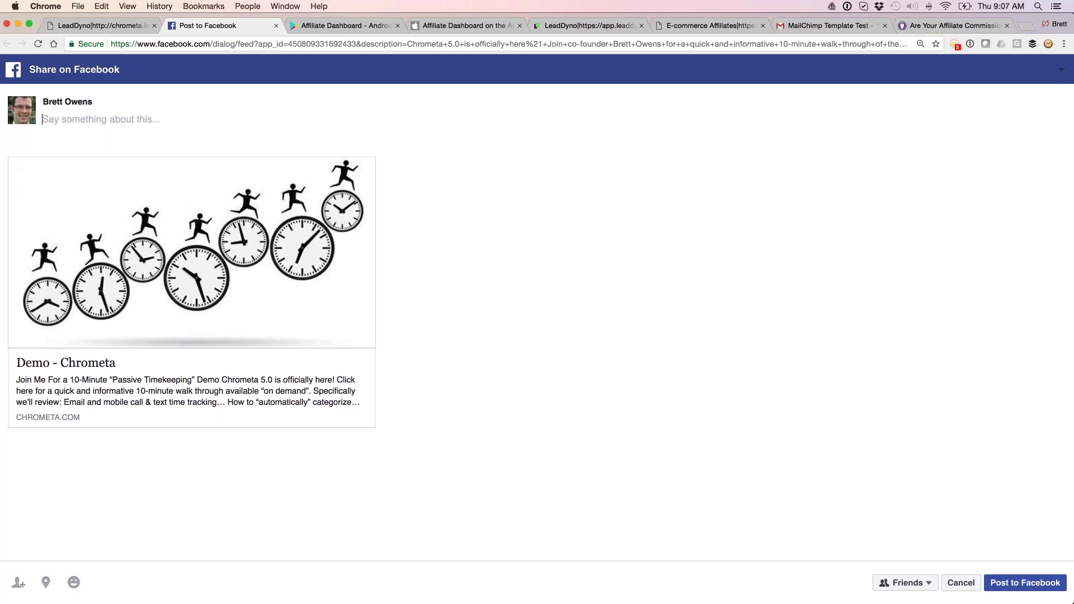
Switch back to the LeadDyno dashboard tab to begin a Twitter share
{"action": "left_click", "coordinate": [94, 25]}
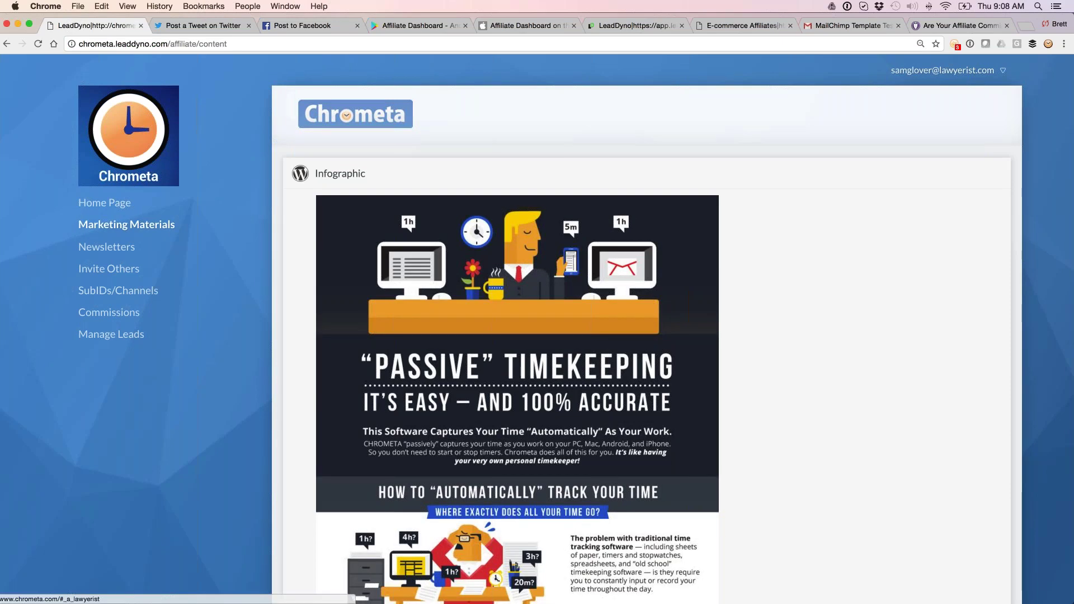
{"action": "scroll", "coordinate": [432, 391], "scroll_direction": "down", "scroll_amount": 3}
{"action": "scroll", "coordinate": [432, 391], "scroll_direction": "down", "scroll_amount": 5}
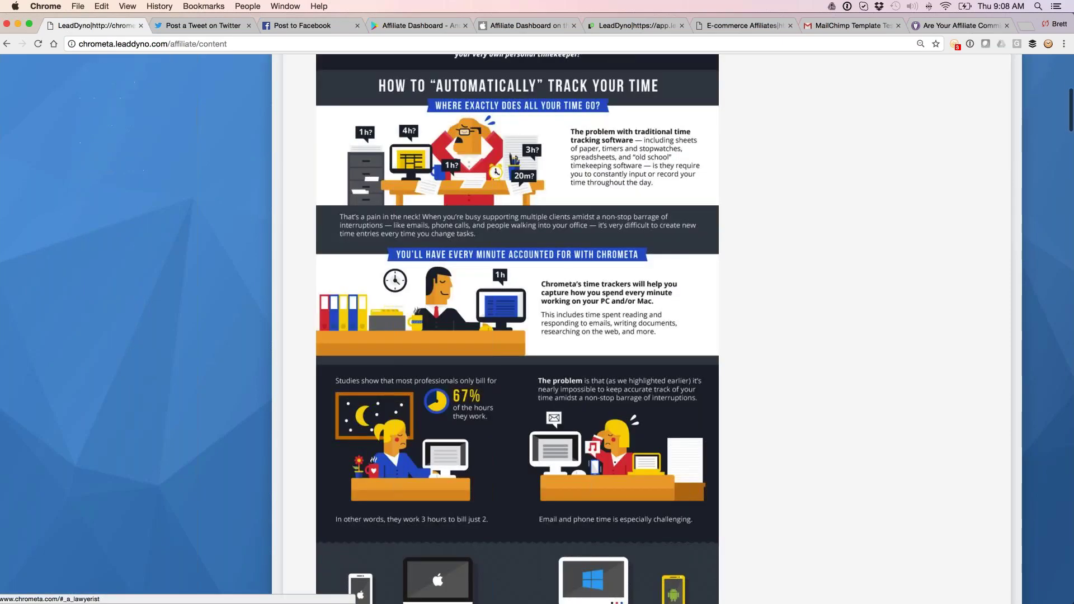
{"action": "scroll", "coordinate": [411, 398], "scroll_direction": "down", "scroll_amount": 10}
{"action": "scroll", "coordinate": [391, 405], "scroll_direction": "down", "scroll_amount": 8}
{"action": "scroll", "coordinate": [391, 404], "scroll_direction": "down", "scroll_amount": 2}
{"action": "scroll", "coordinate": [391, 404], "scroll_direction": "down", "scroll_amount": 10}
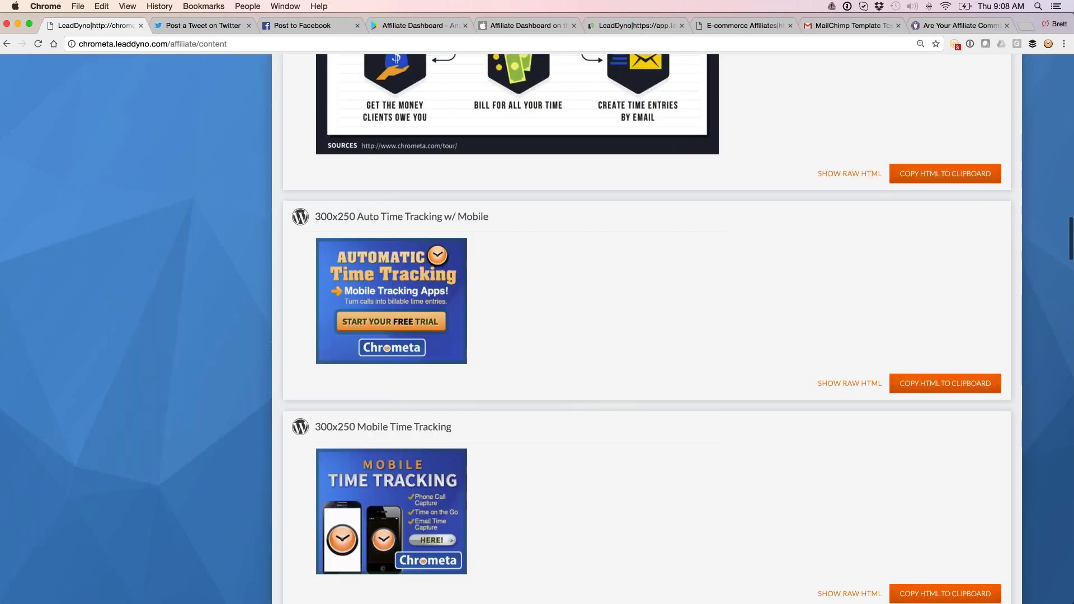
Reveal the infographic's raw embed HTML, then open the Chrometa Newsletters archive
{"action": "left_click", "coordinate": [850, 174]}
{"action": "scroll", "coordinate": [504, 276], "scroll_direction": "up", "scroll_amount": 1}
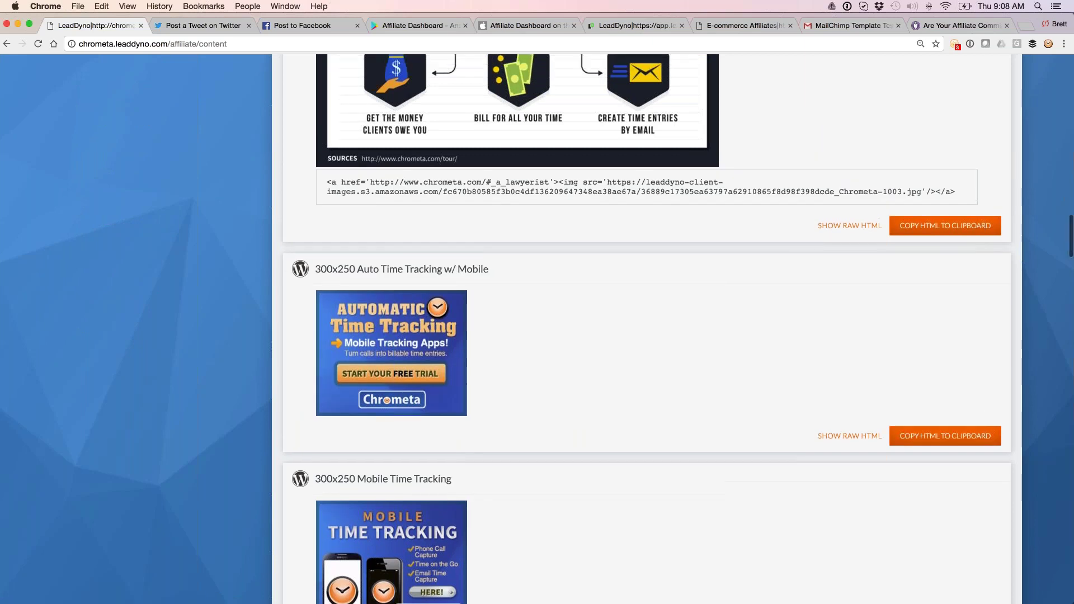
{"action": "scroll", "coordinate": [646, 329], "scroll_direction": "up", "scroll_amount": 1}
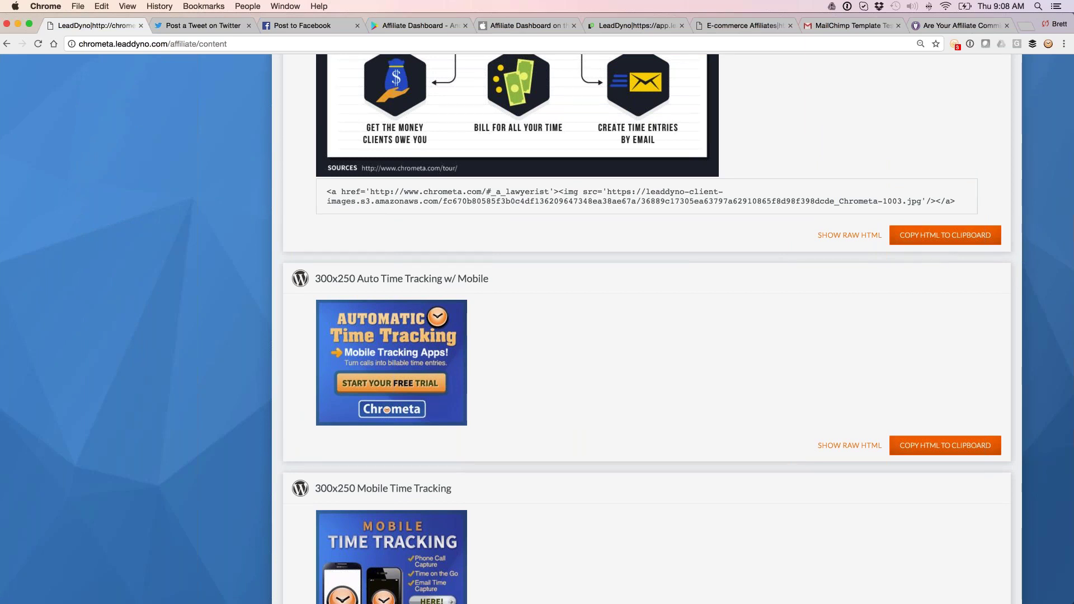
{"action": "scroll", "coordinate": [647, 329], "scroll_direction": "down", "scroll_amount": 5}
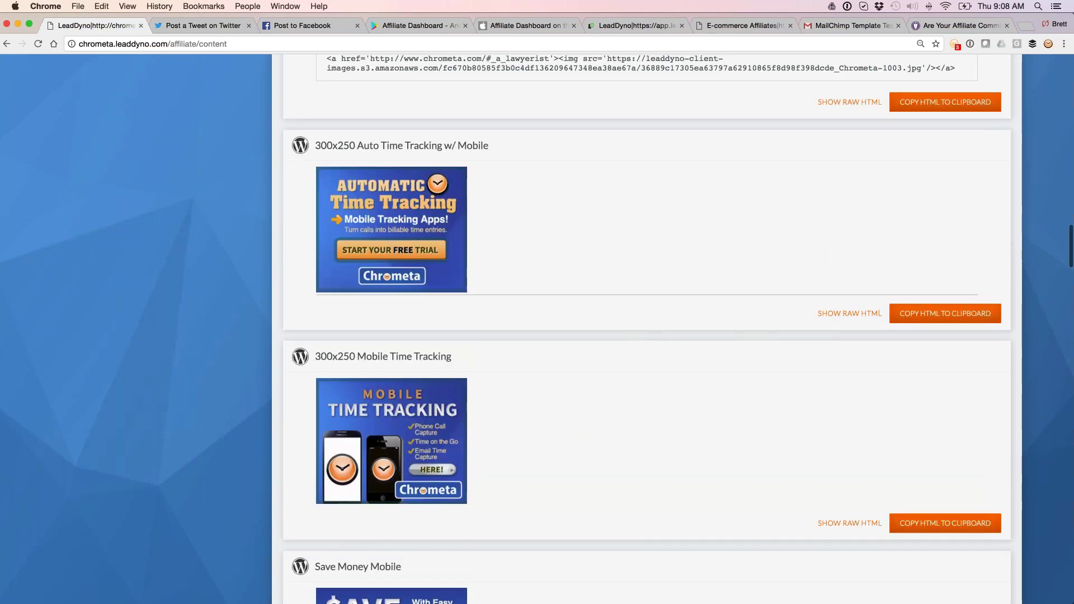
{"action": "scroll", "coordinate": [651, 329], "scroll_direction": "down", "scroll_amount": 1}
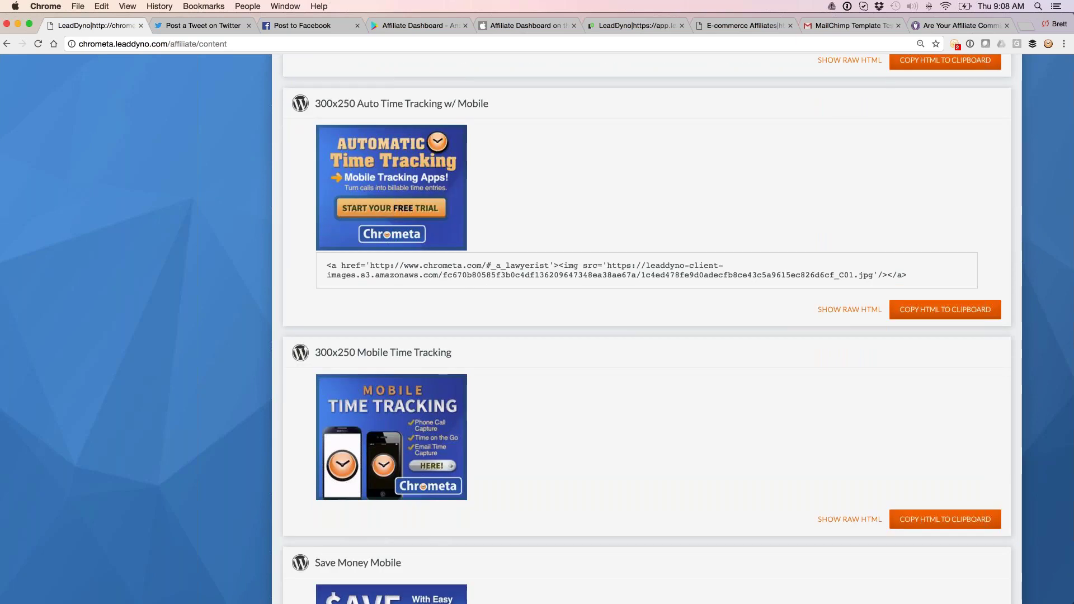
{"action": "scroll", "coordinate": [646, 336], "scroll_direction": "up", "scroll_amount": 10}
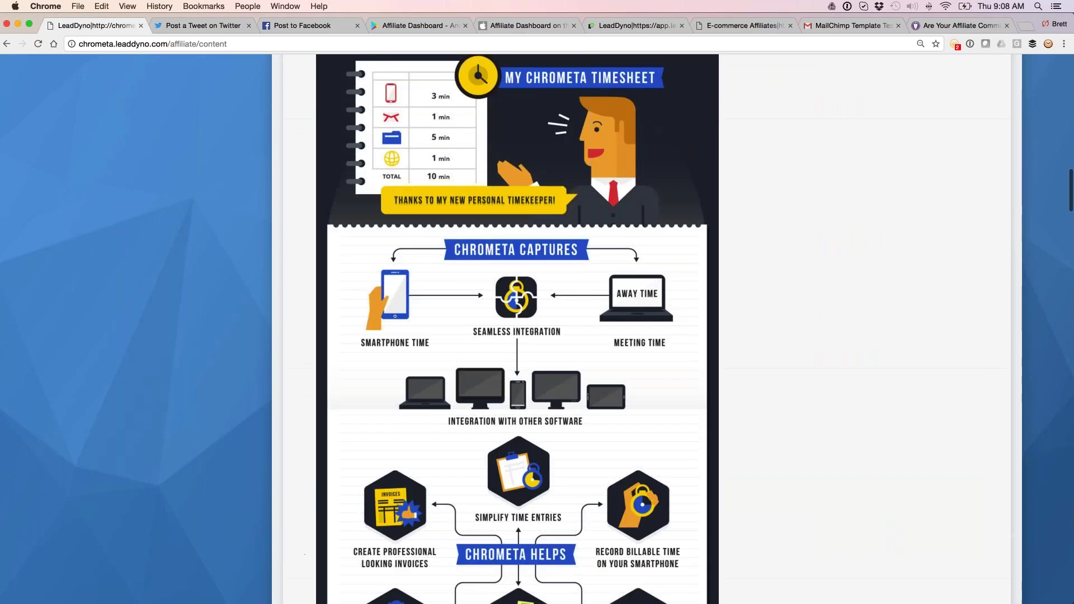
{"action": "scroll", "coordinate": [646, 336], "scroll_direction": "up", "scroll_amount": 5}
{"action": "scroll", "coordinate": [646, 335], "scroll_direction": "up", "scroll_amount": 5}
{"action": "scroll", "coordinate": [646, 336], "scroll_direction": "up", "scroll_amount": 5}
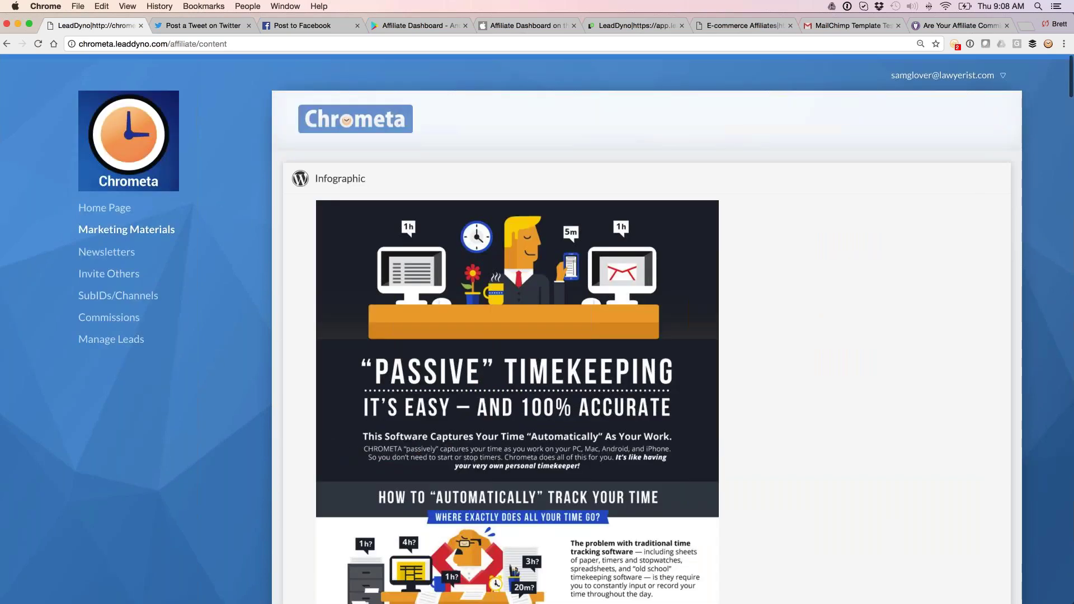
{"action": "left_click", "coordinate": [107, 247]}
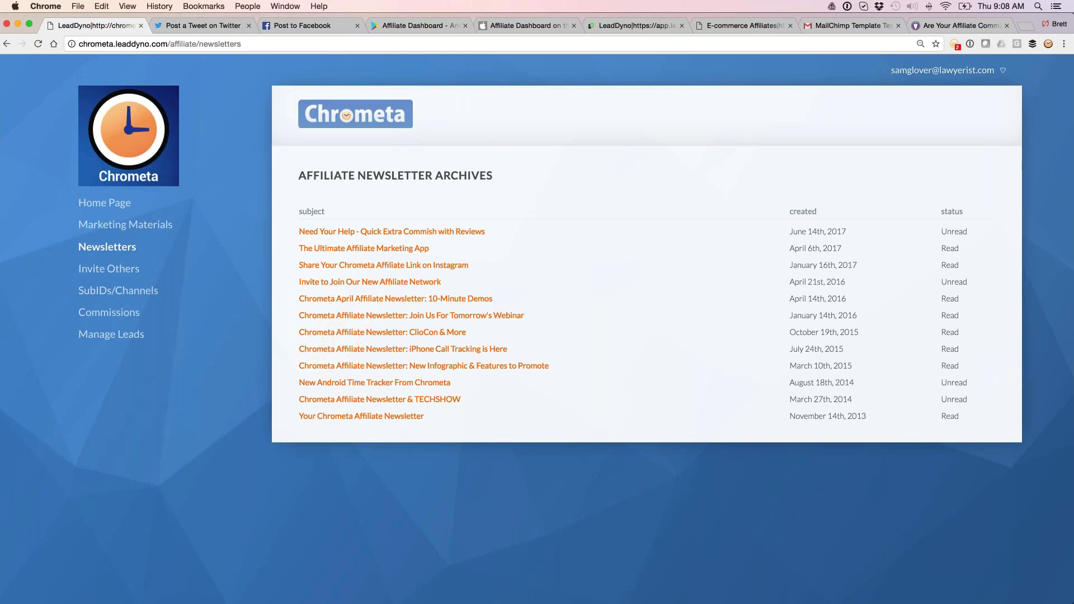
Read 'The Ultimate Affiliate Marketing App' newsletter, then view the Affiliate Dashboard Google Play listing
{"action": "left_click", "coordinate": [391, 230]}
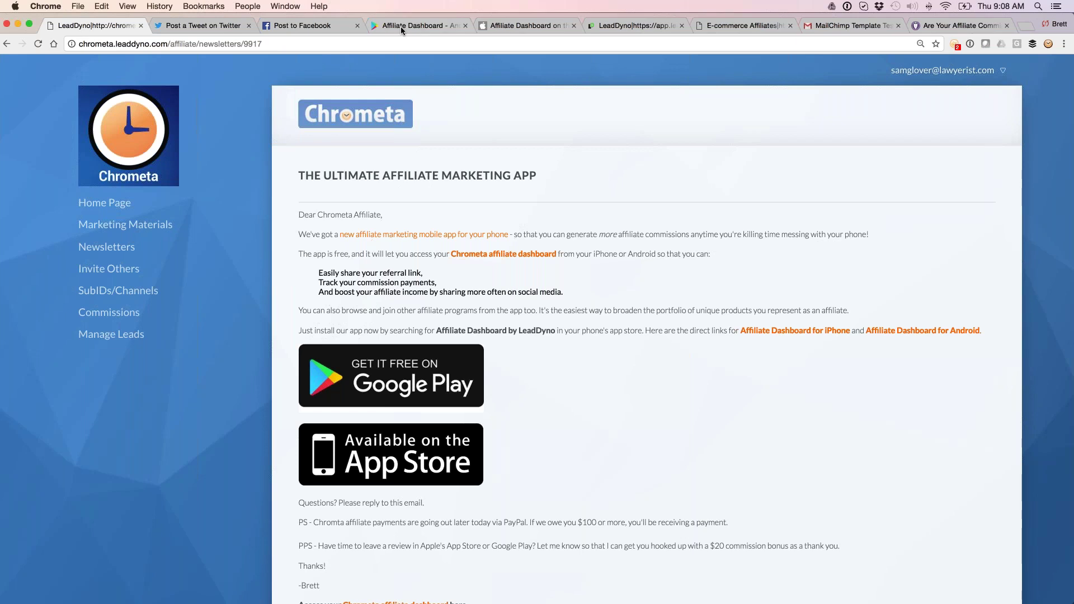
{"action": "left_click", "coordinate": [400, 26]}
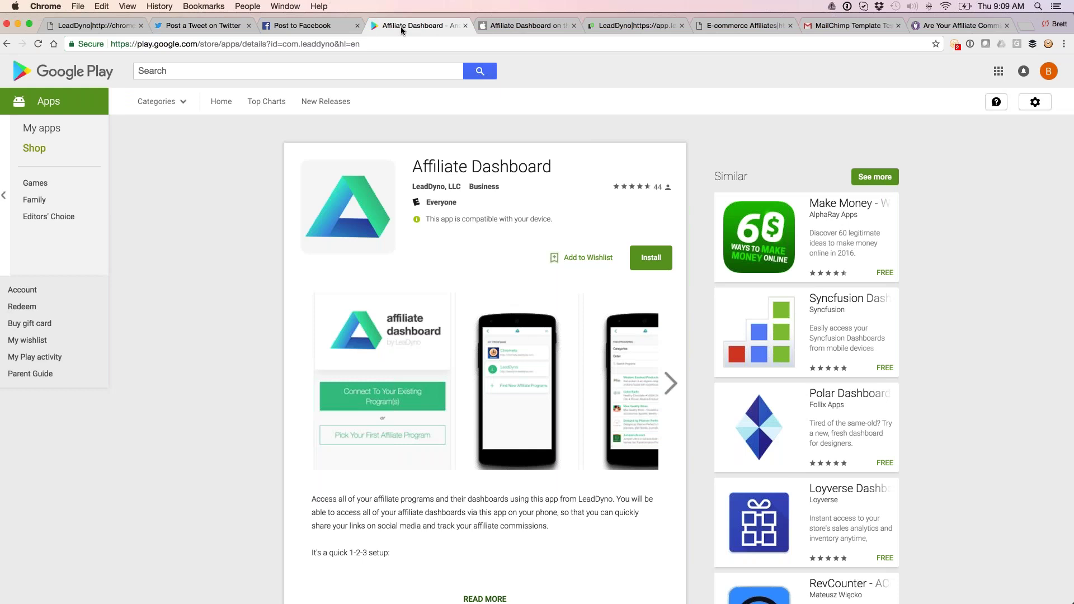
View the Affiliate Dashboard iTunes listing, then switch to the LeadDyno Affiliate Content library
{"action": "left_click", "coordinate": [532, 30]}
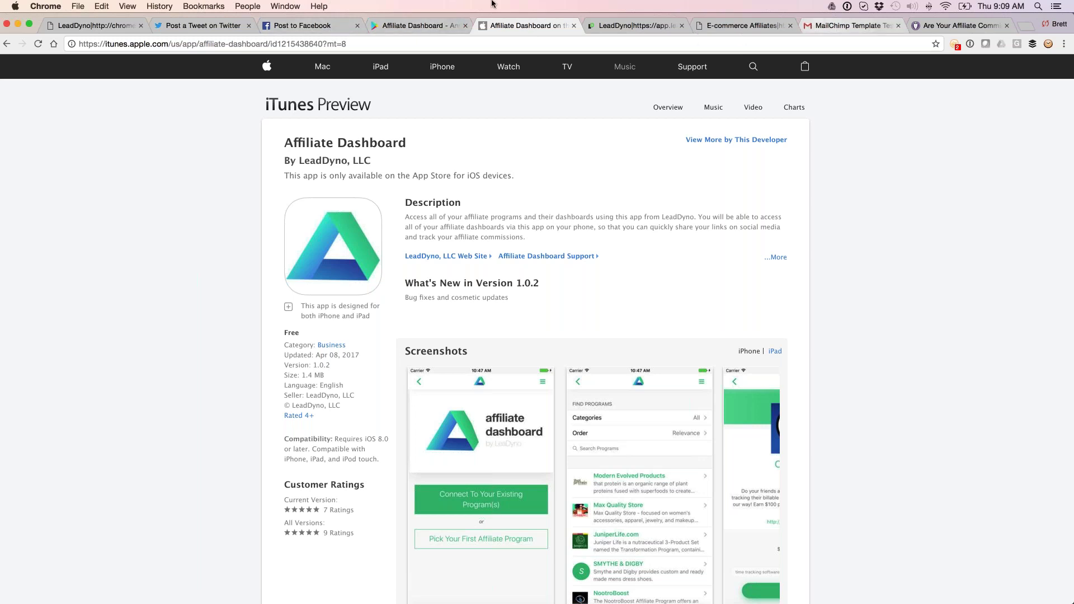
{"action": "left_click", "coordinate": [633, 32]}
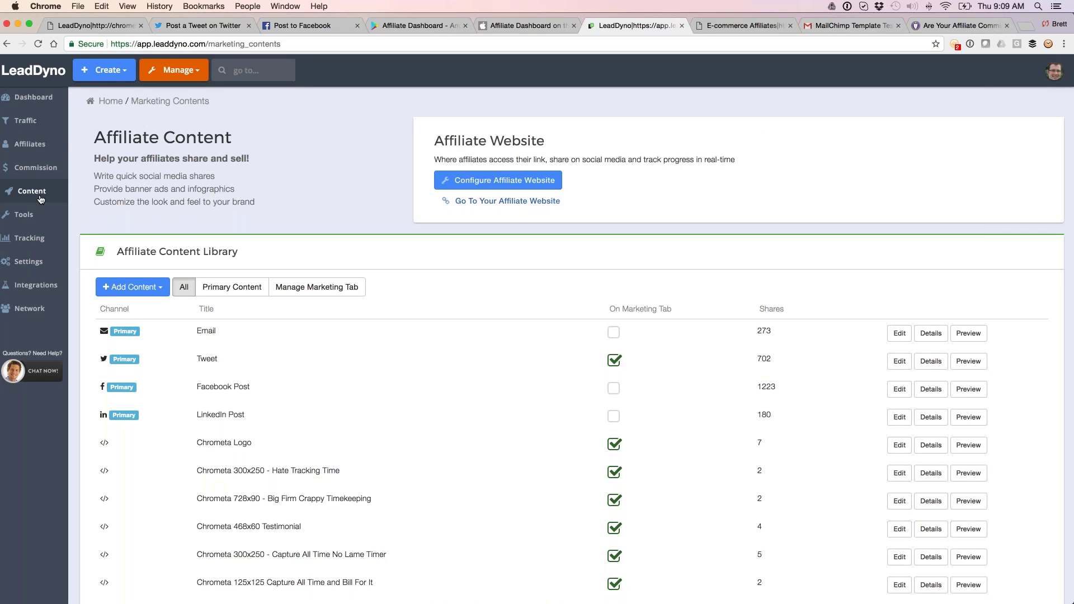
Review affiliate website settings, keeping the Blue color scheme and focusing the custom domain field
{"action": "left_click", "coordinate": [495, 181]}
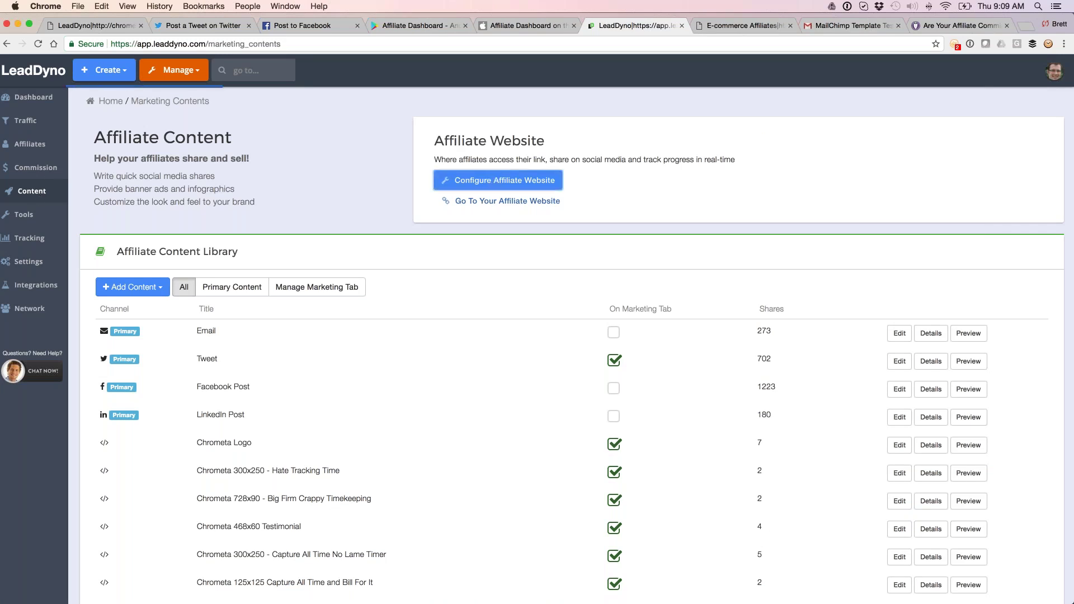
{"action": "scroll", "coordinate": [495, 183], "scroll_direction": "down", "scroll_amount": 1}
{"action": "scroll", "coordinate": [485, 245], "scroll_direction": "down", "scroll_amount": 2}
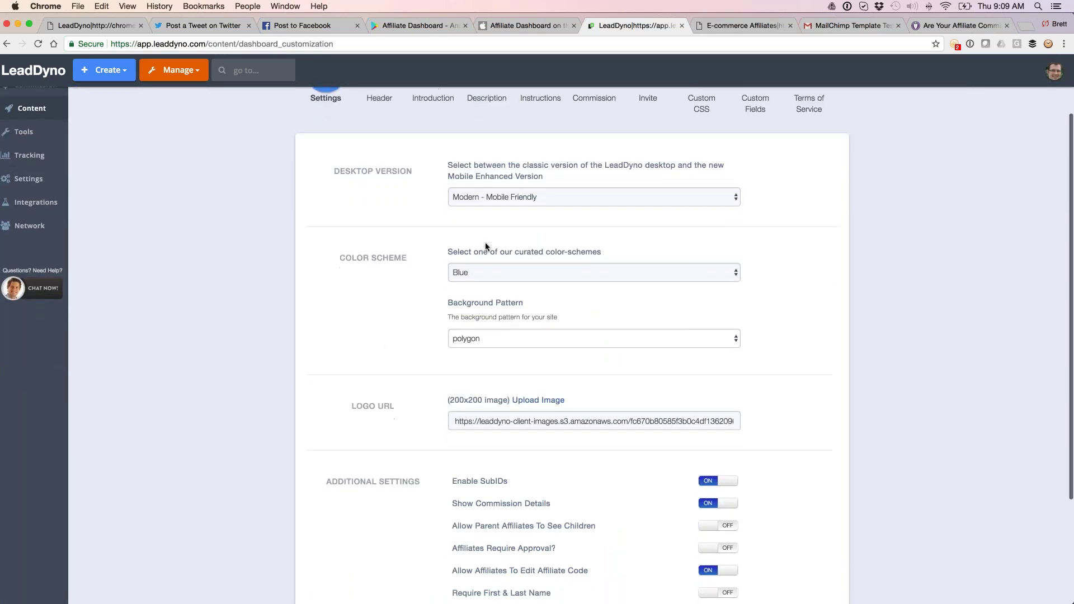
{"action": "left_click", "coordinate": [486, 272]}
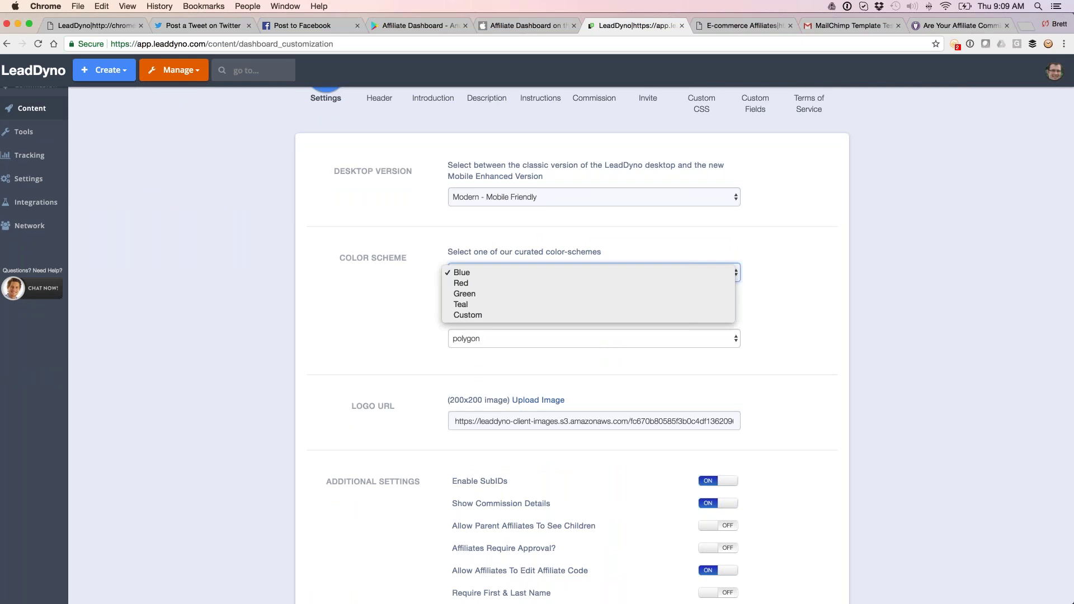
{"action": "left_click", "coordinate": [401, 269]}
{"action": "scroll", "coordinate": [400, 269], "scroll_direction": "down", "scroll_amount": 1}
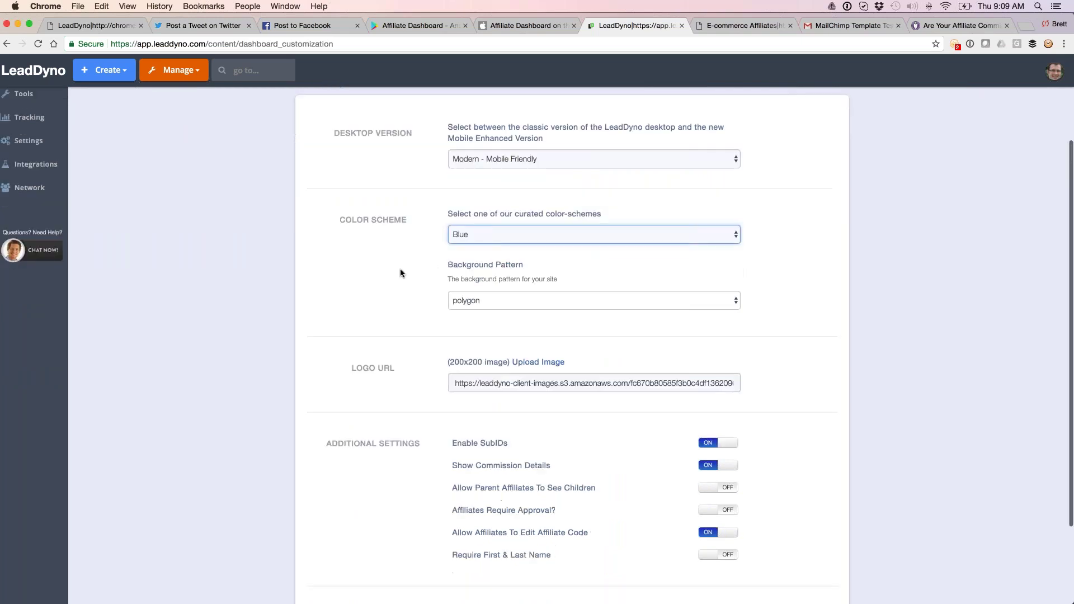
{"action": "scroll", "coordinate": [400, 268], "scroll_direction": "down", "scroll_amount": 1}
{"action": "scroll", "coordinate": [443, 423], "scroll_direction": "down", "scroll_amount": 2}
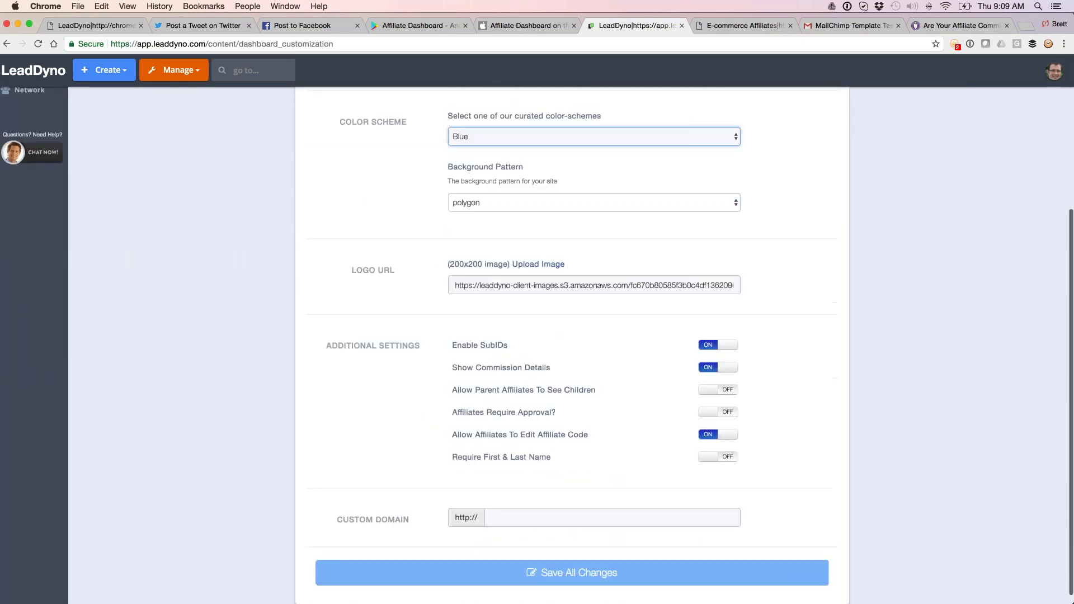
{"action": "left_click", "coordinate": [504, 513]}
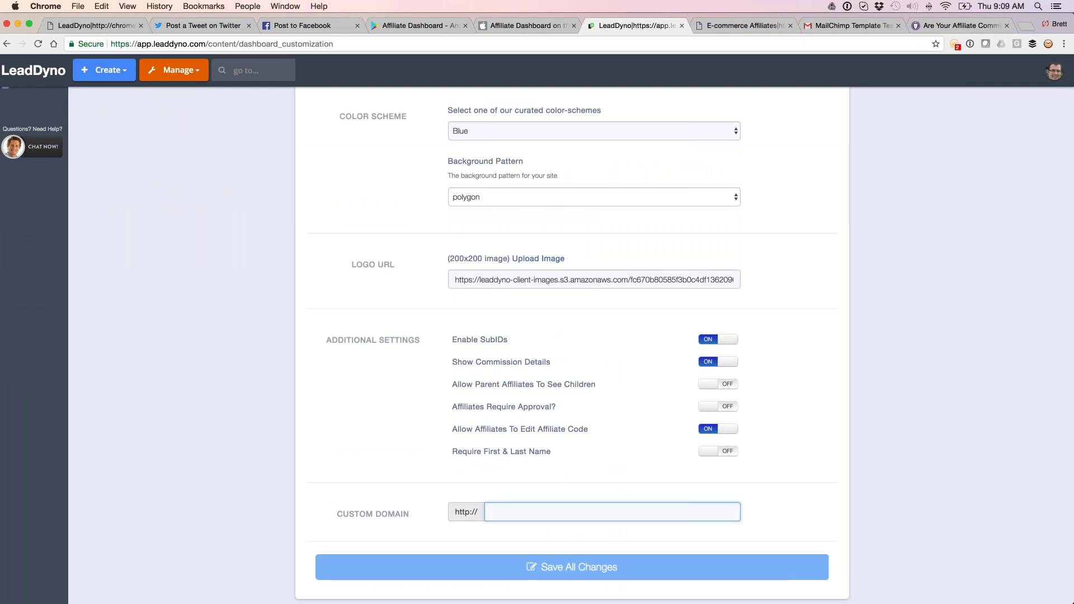
{"action": "scroll", "coordinate": [379, 163], "scroll_direction": "up", "scroll_amount": 5}
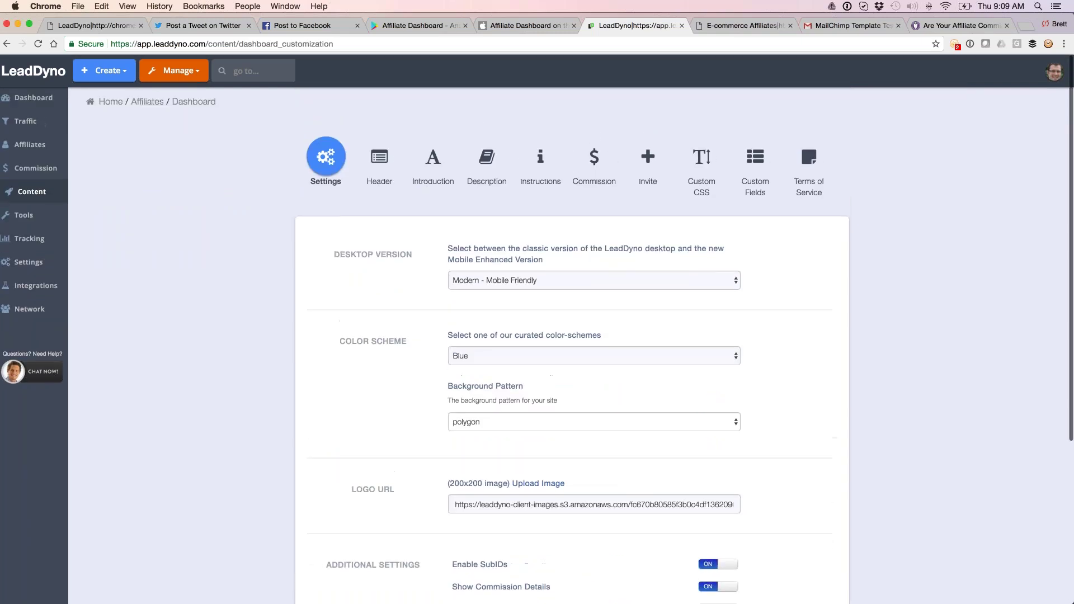
View the Header, Introduction and Instructions settings, switching the instructions editor to HTML source
{"action": "left_click", "coordinate": [379, 159]}
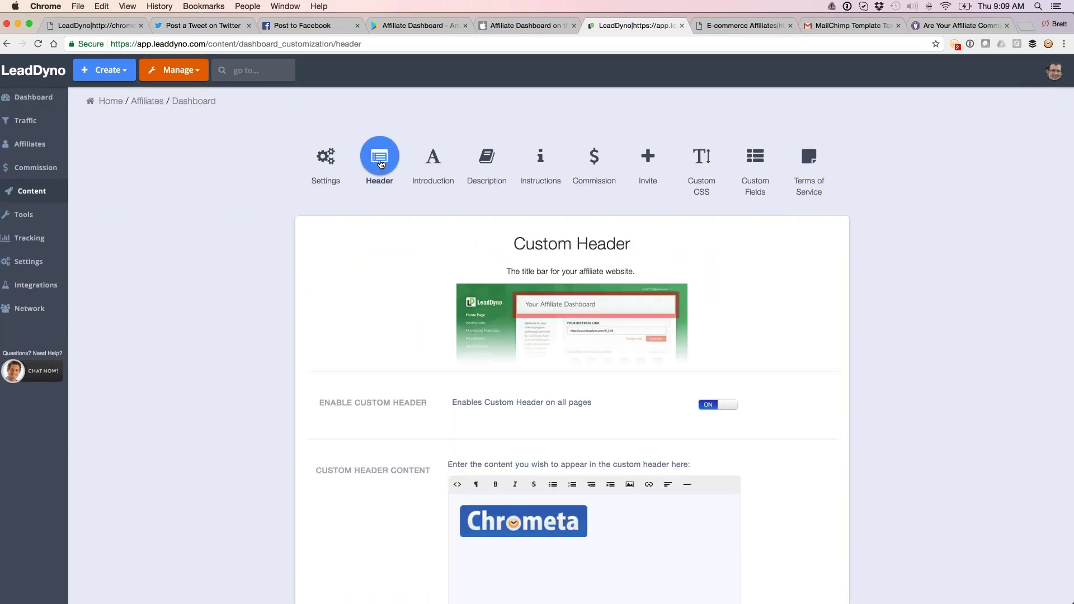
{"action": "left_click", "coordinate": [421, 156]}
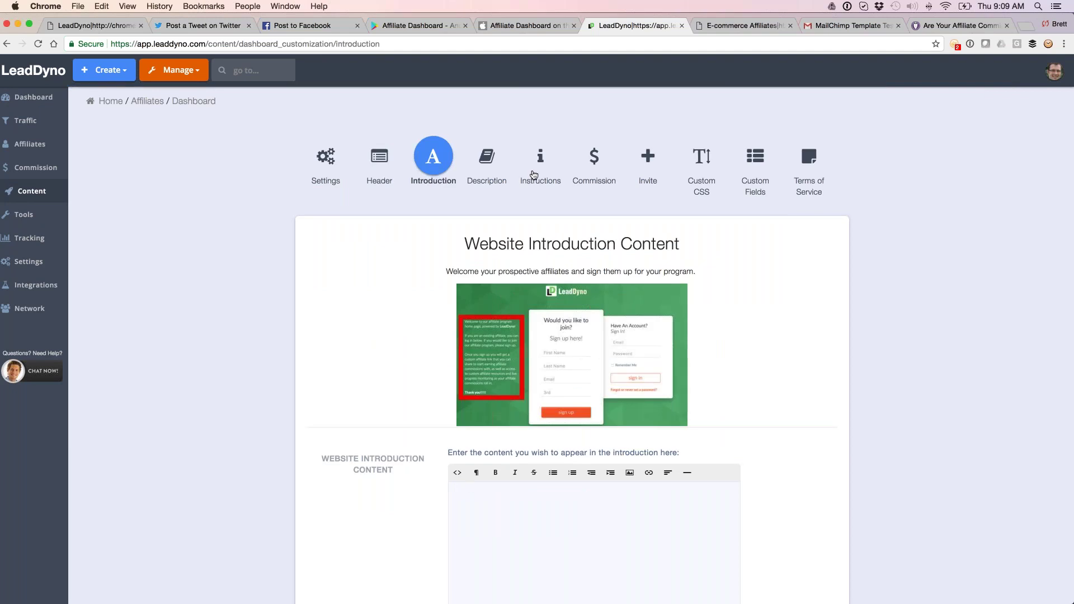
{"action": "left_click", "coordinate": [540, 156]}
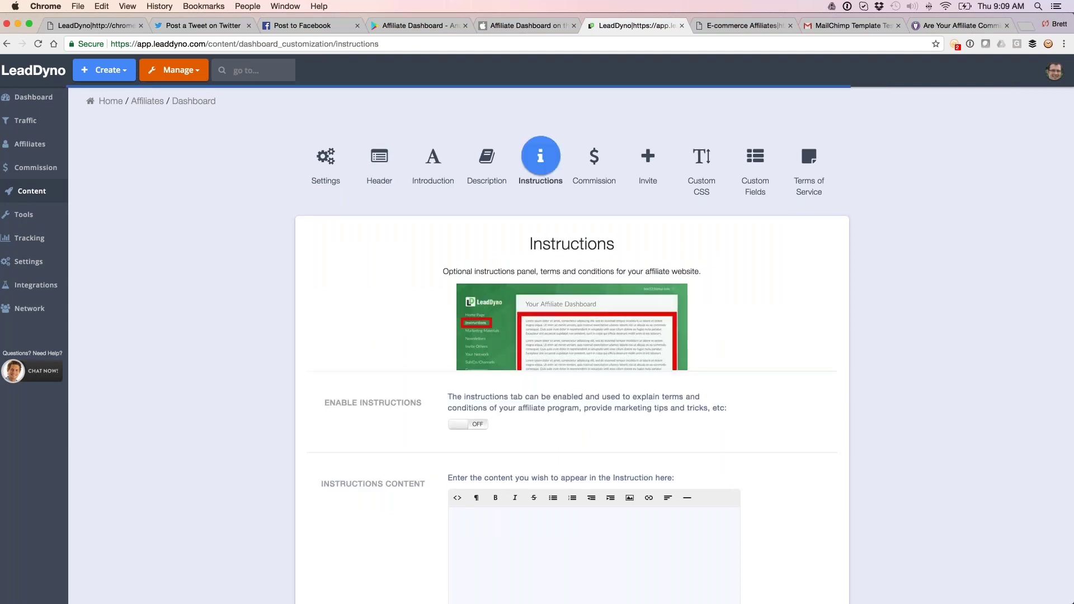
{"action": "scroll", "coordinate": [540, 251], "scroll_direction": "down", "scroll_amount": 2}
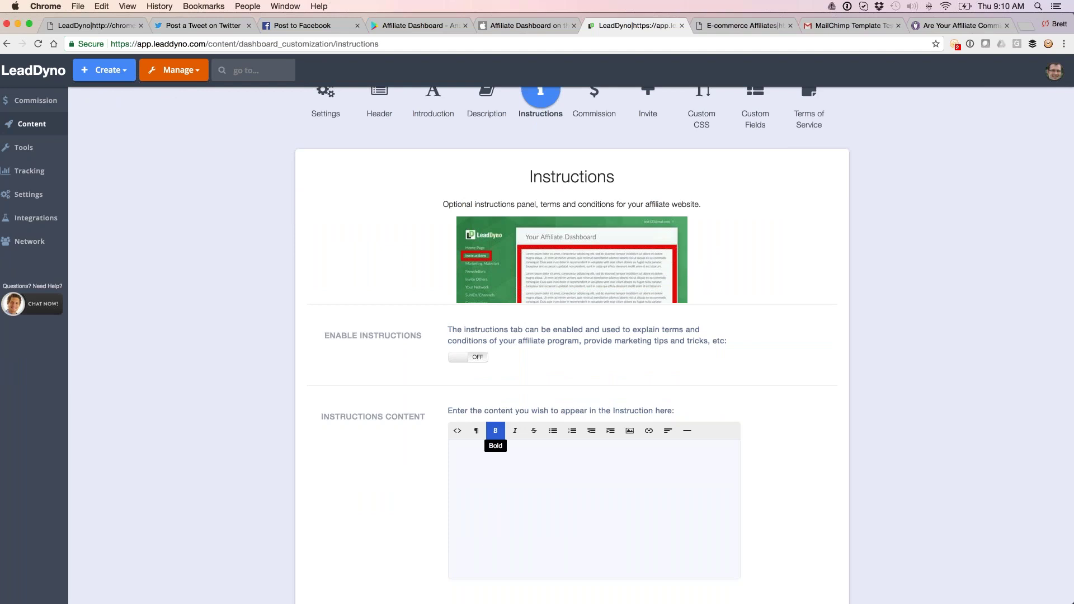
{"action": "left_click", "coordinate": [495, 430]}
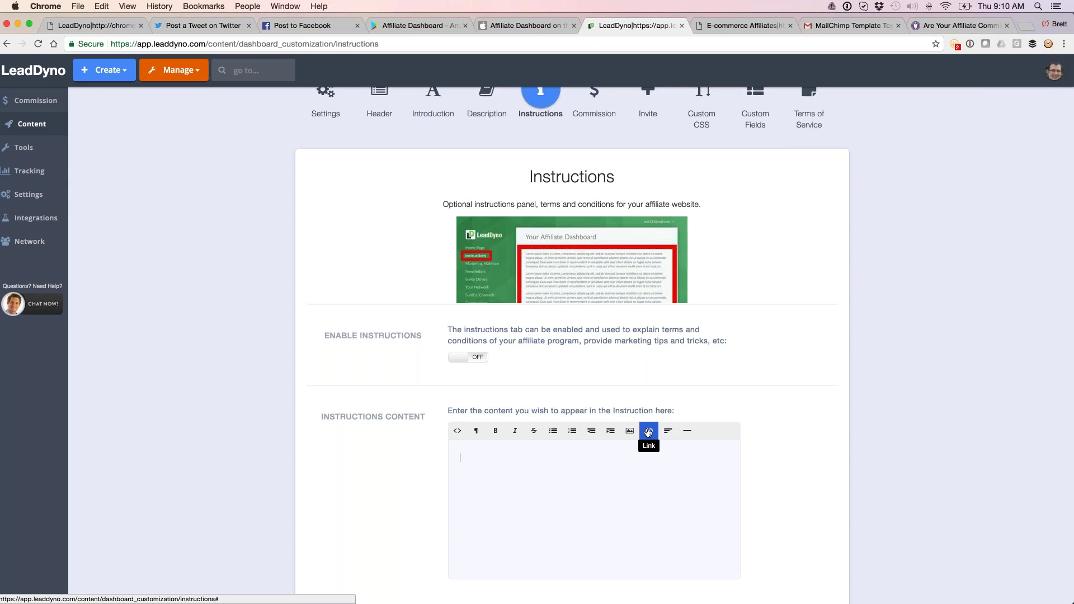
{"action": "left_click", "coordinate": [457, 430]}
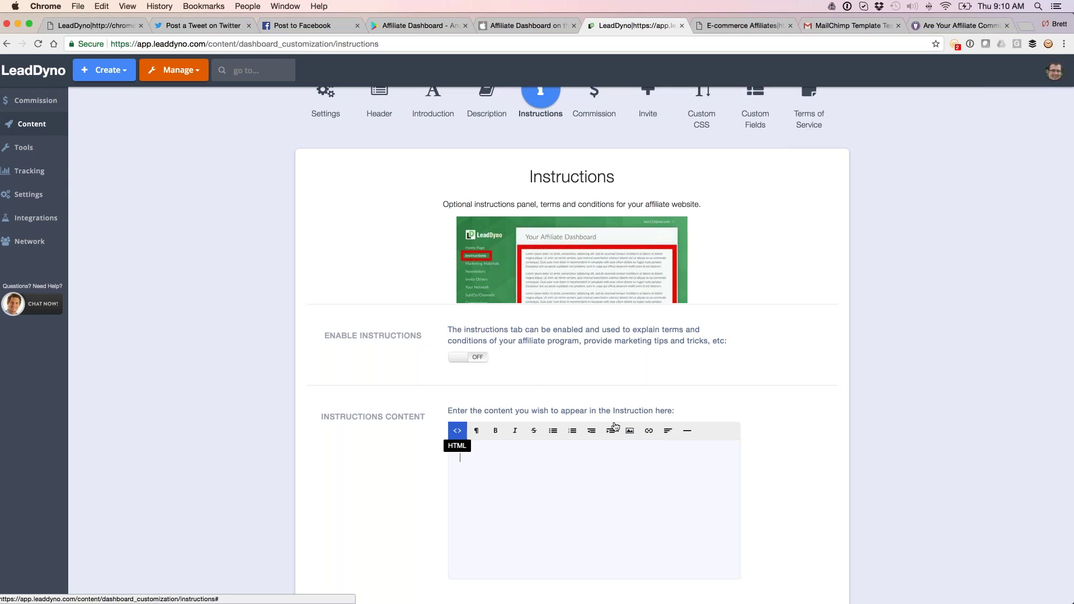
{"action": "scroll", "coordinate": [746, 285], "scroll_direction": "up", "scroll_amount": 2}
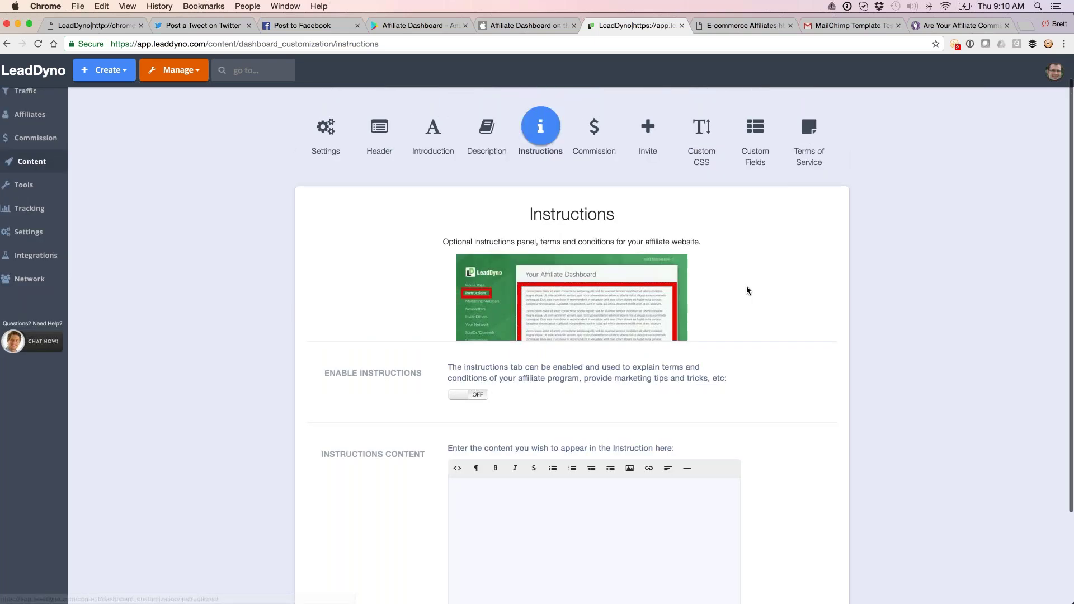
{"action": "scroll", "coordinate": [746, 287], "scroll_direction": "up", "scroll_amount": 2}
View the Custom CSS, Custom Fields and Terms of Service settings, then return to Content
{"action": "left_click", "coordinate": [692, 172]}
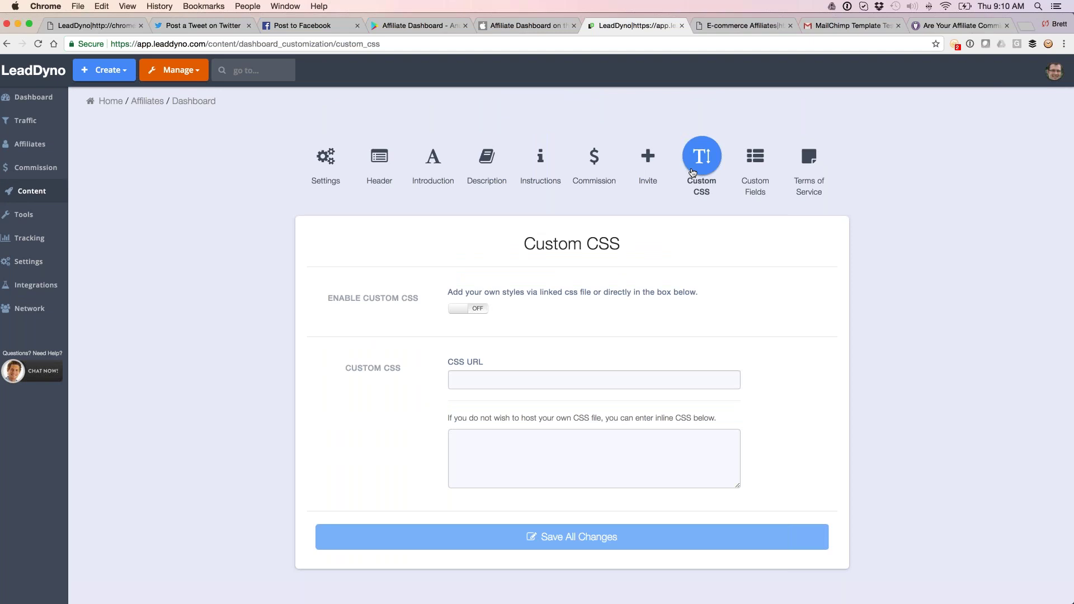
{"action": "left_click", "coordinate": [763, 168]}
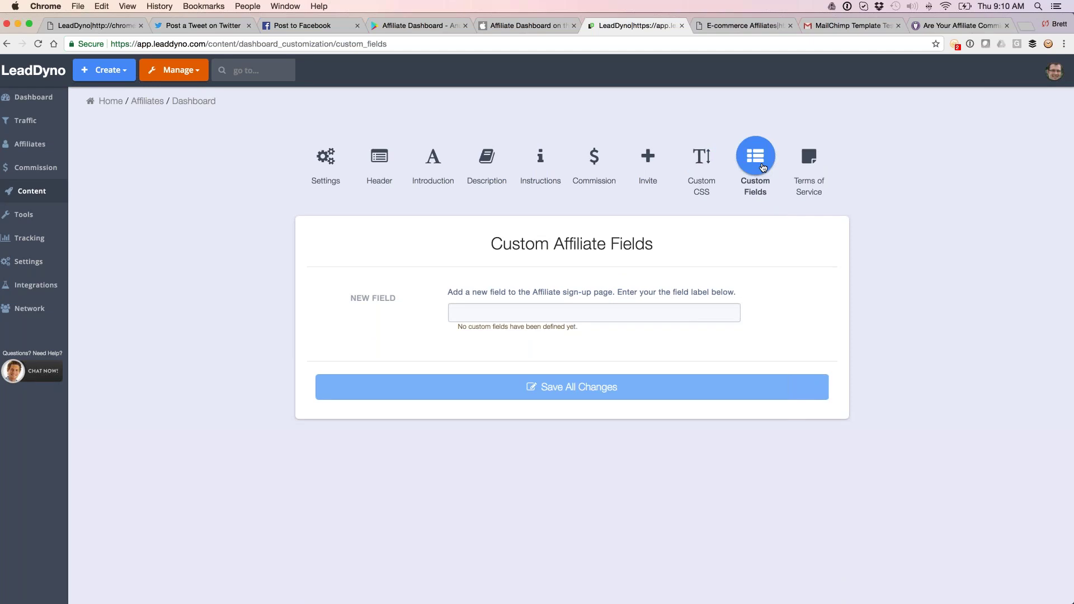
{"action": "left_click", "coordinate": [803, 162]}
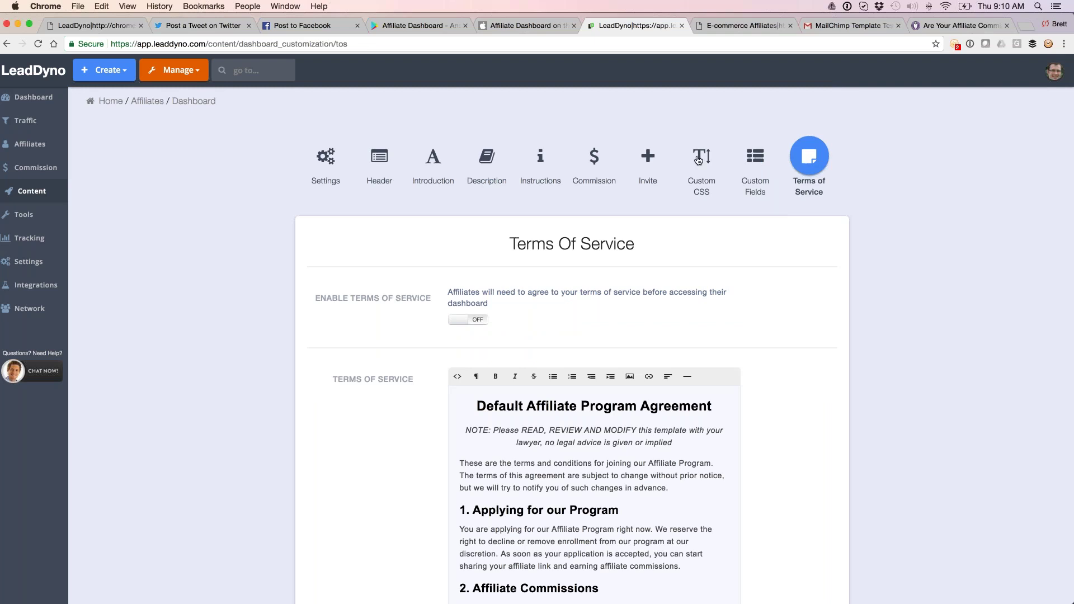
{"action": "left_click", "coordinate": [31, 191]}
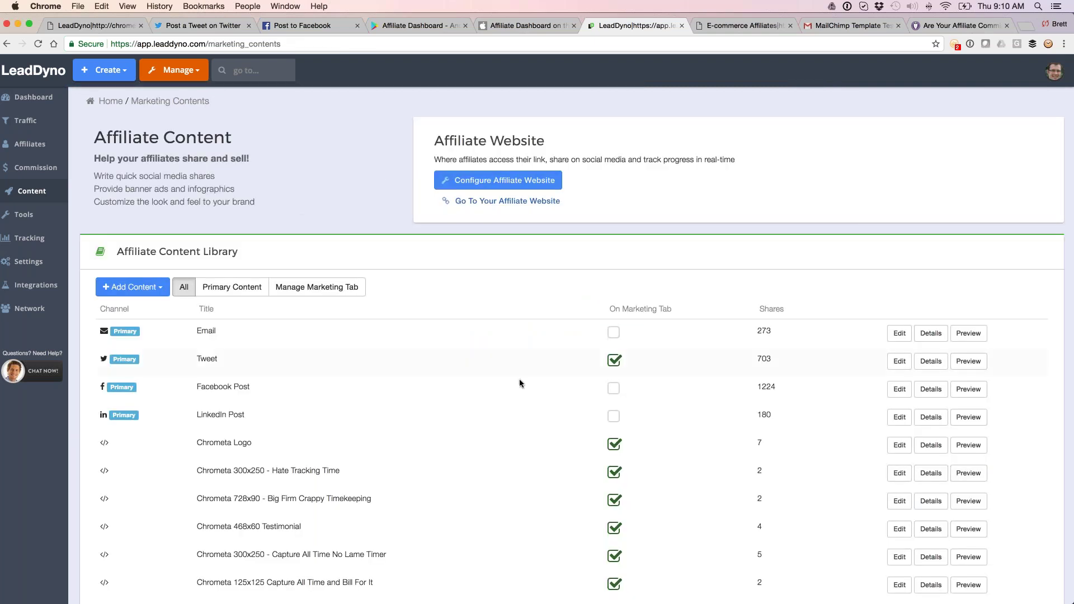
Edit the Facebook Post item and check its Facebook and Twitter share previews
{"action": "left_click", "coordinate": [899, 388]}
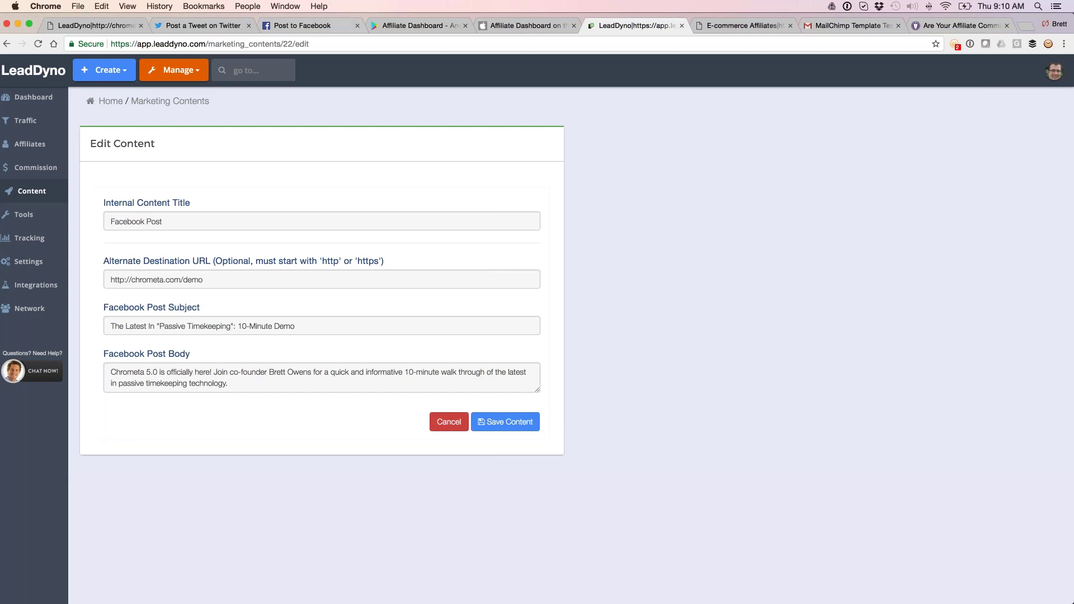
{"action": "left_click", "coordinate": [310, 26]}
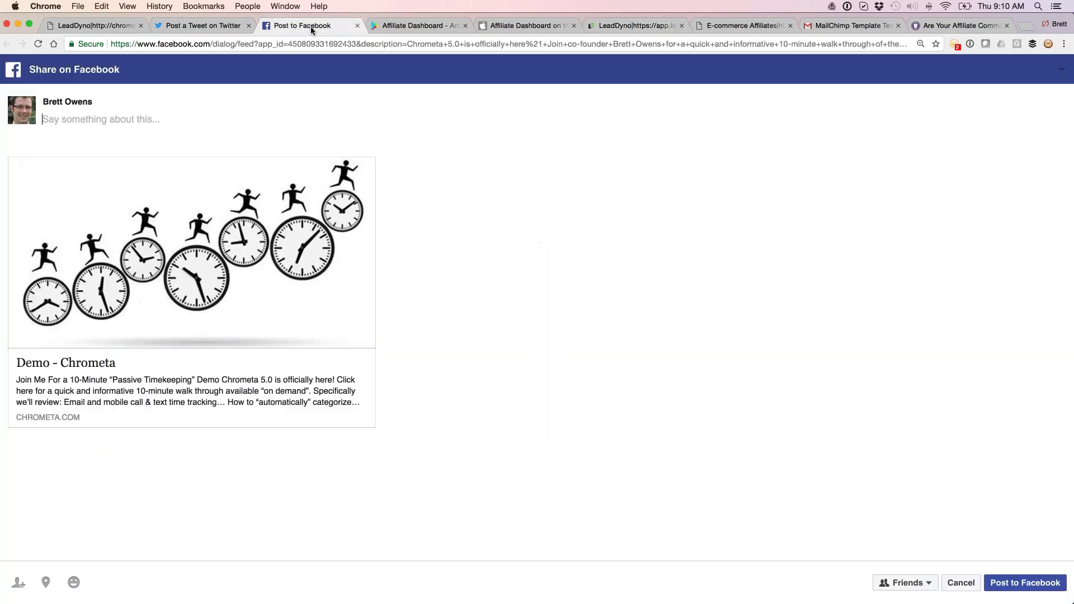
{"action": "left_click", "coordinate": [215, 23]}
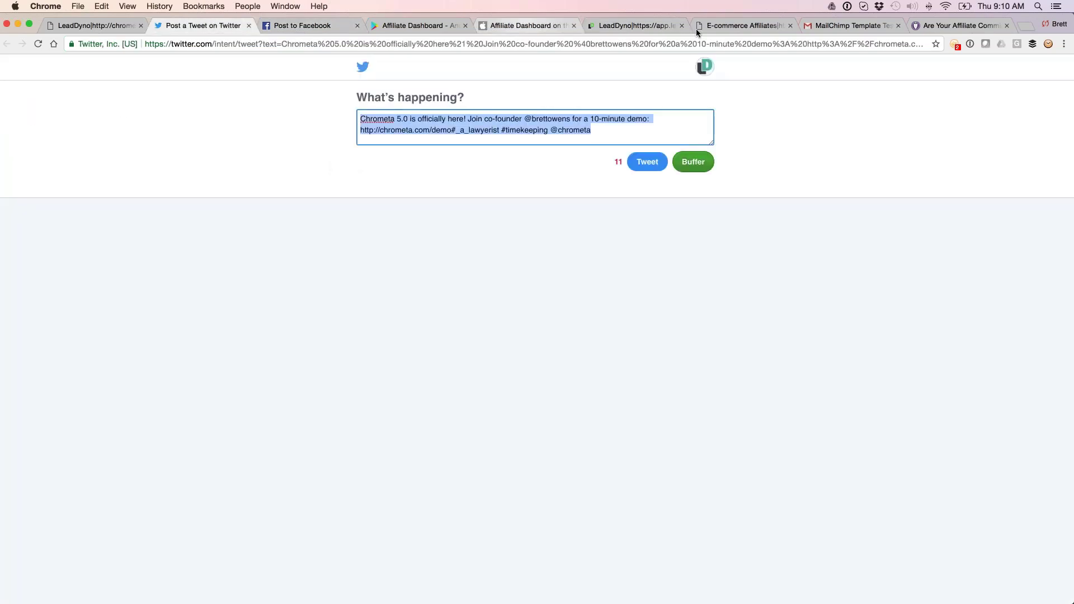
{"action": "left_click", "coordinate": [635, 26]}
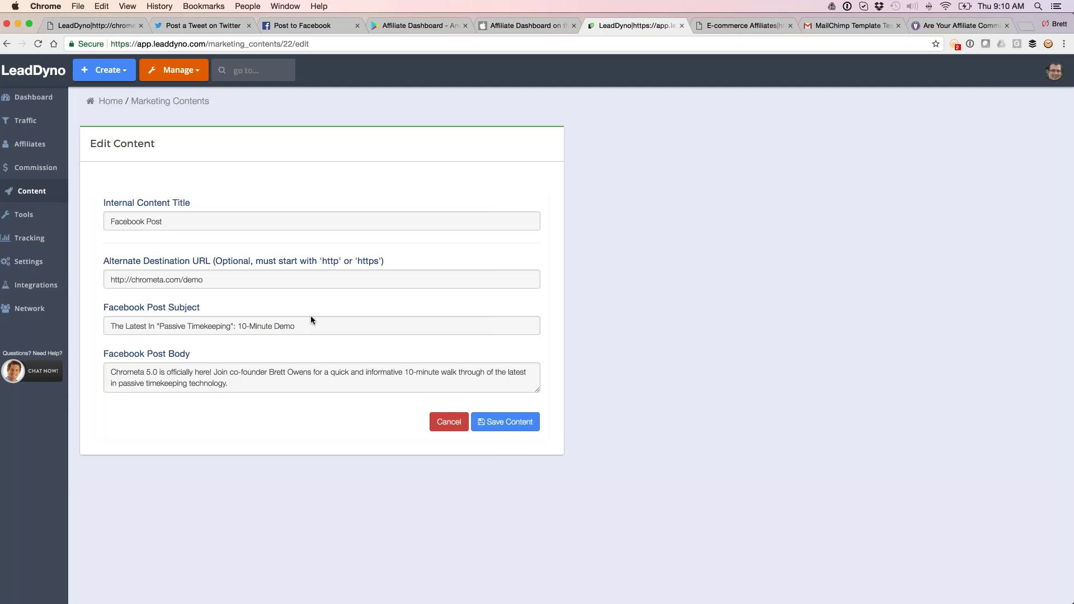
{"action": "left_click", "coordinate": [32, 192]}
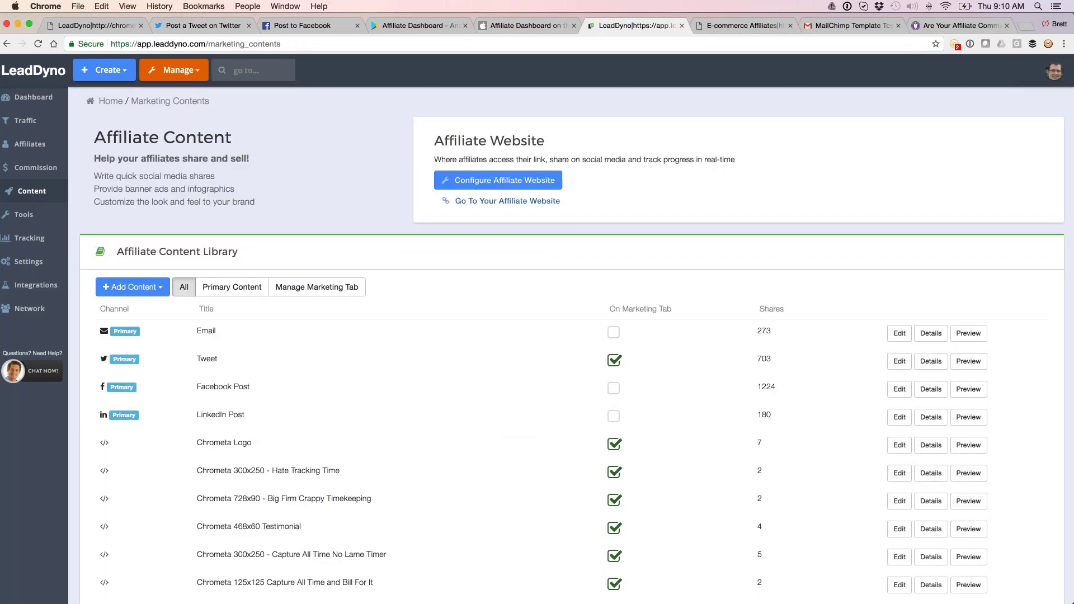
Review the Tweet item's edit form, then go to the Tools page
{"action": "left_click", "coordinate": [899, 360]}
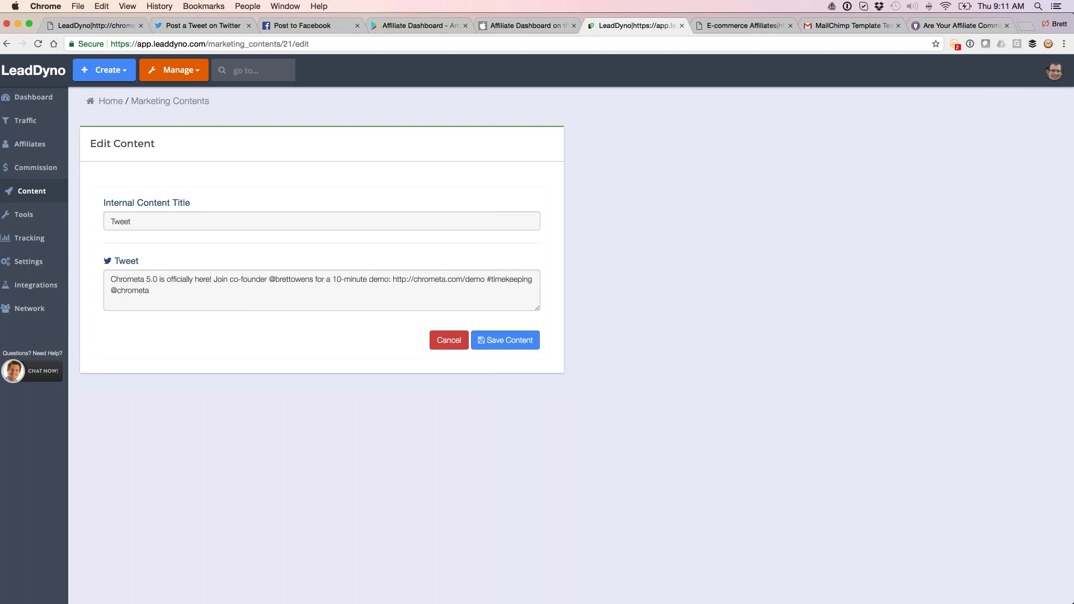
{"action": "left_click", "coordinate": [35, 198]}
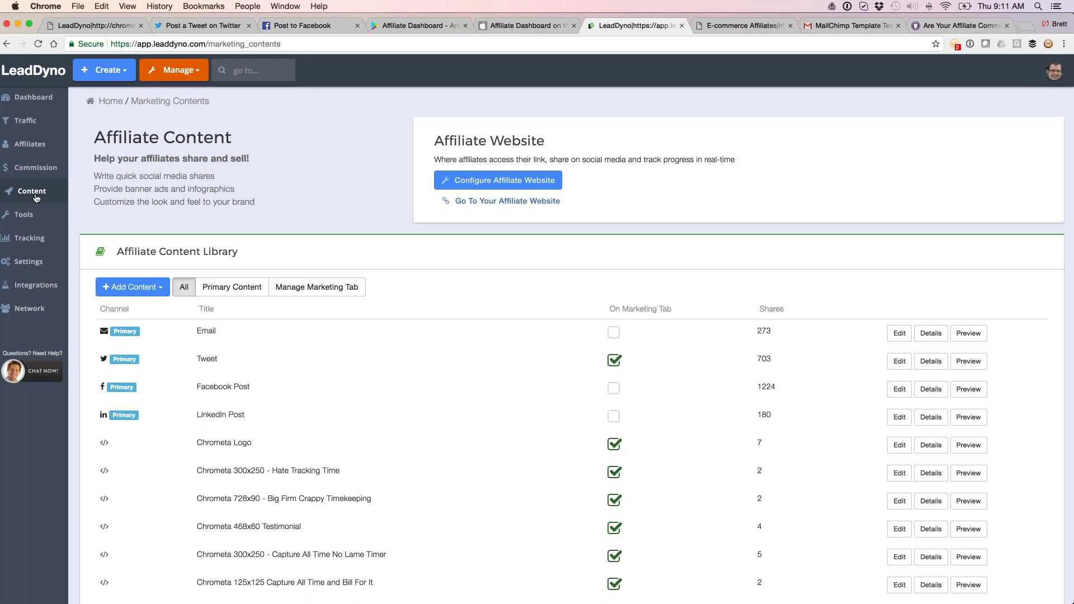
{"action": "left_click", "coordinate": [25, 216]}
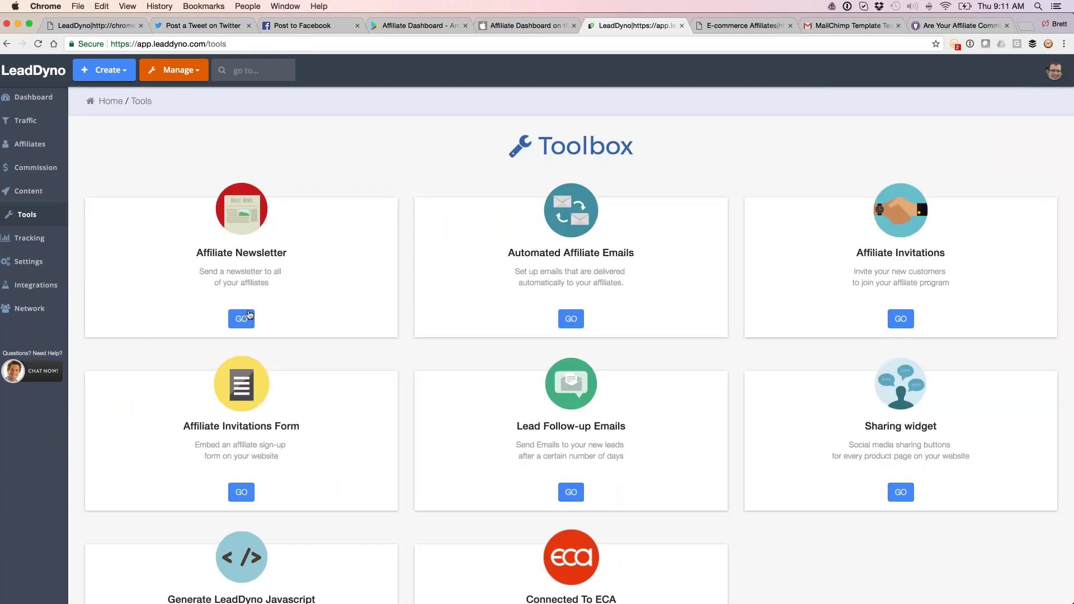
Open 'The Ultimate Affiliate Marketing App' in the newsletter editor, then open Automated Affiliate Emails
{"action": "left_click", "coordinate": [241, 320]}
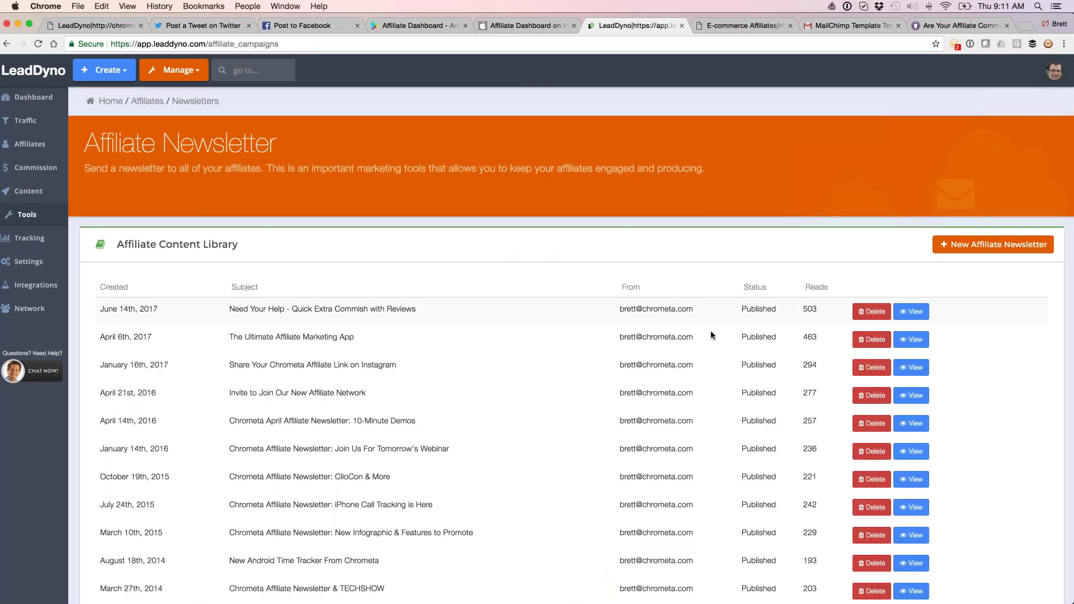
{"action": "left_click", "coordinate": [911, 340]}
{"action": "left_click", "coordinate": [923, 175]}
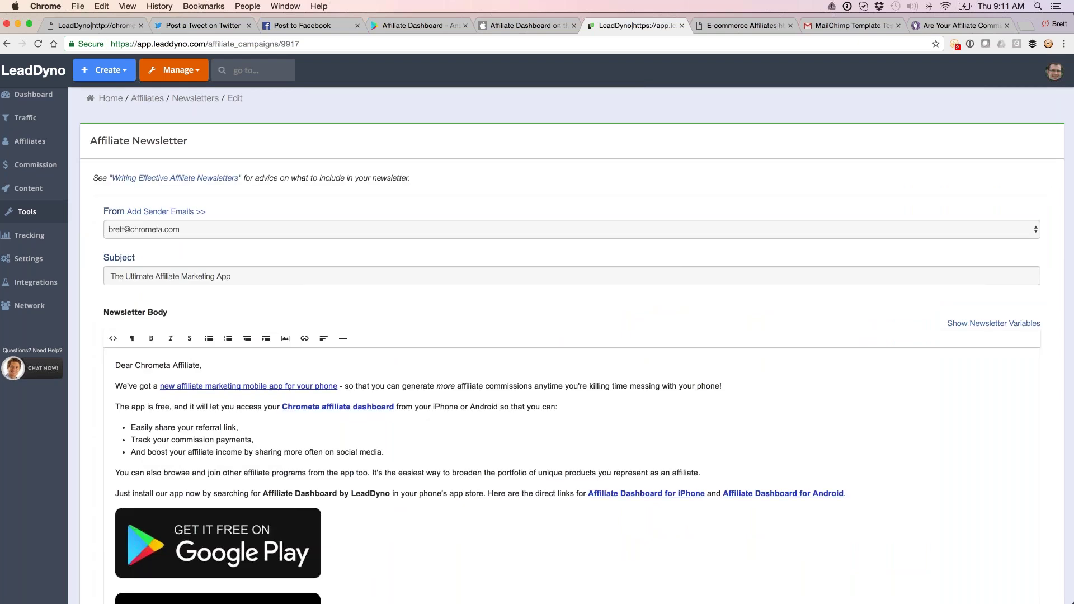
{"action": "scroll", "coordinate": [537, 343], "scroll_direction": "down", "scroll_amount": 1}
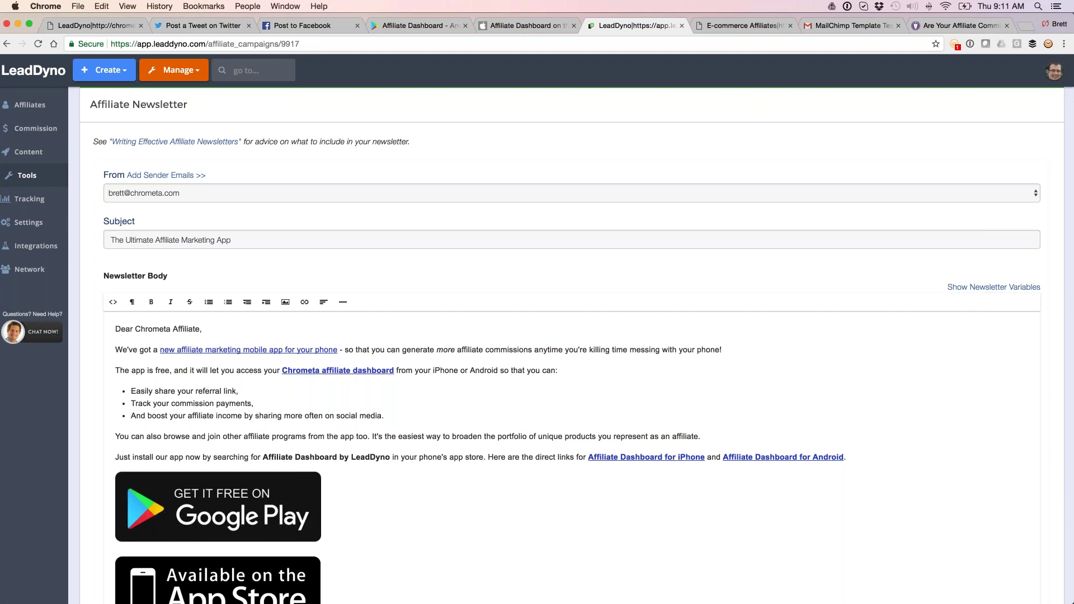
{"action": "scroll", "coordinate": [538, 335], "scroll_direction": "up", "scroll_amount": 1}
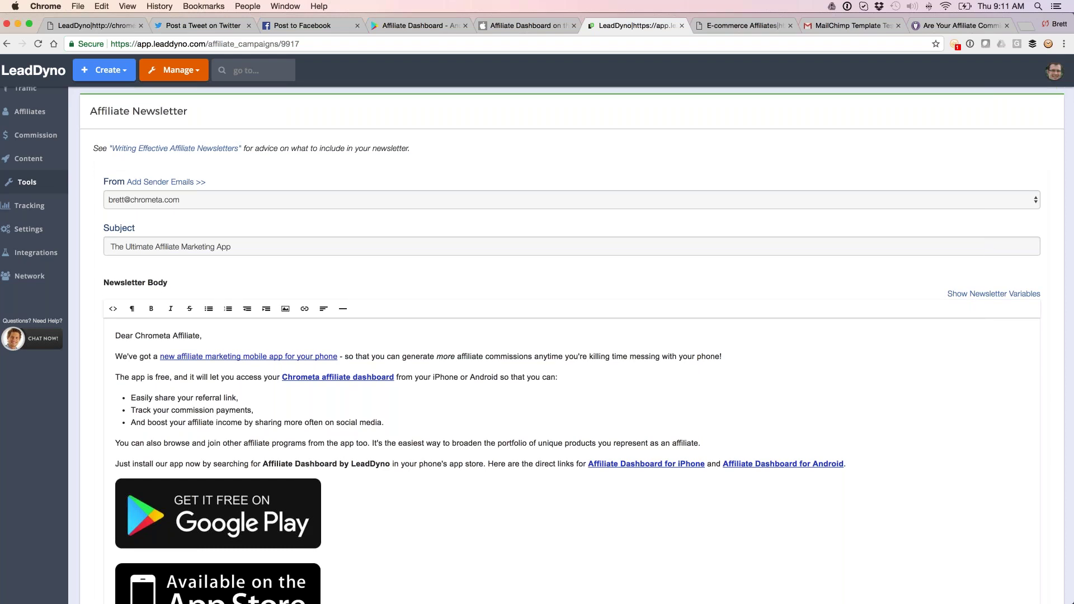
{"action": "scroll", "coordinate": [537, 337], "scroll_direction": "up", "scroll_amount": 2}
{"action": "key", "text": "super+bracketleft"}
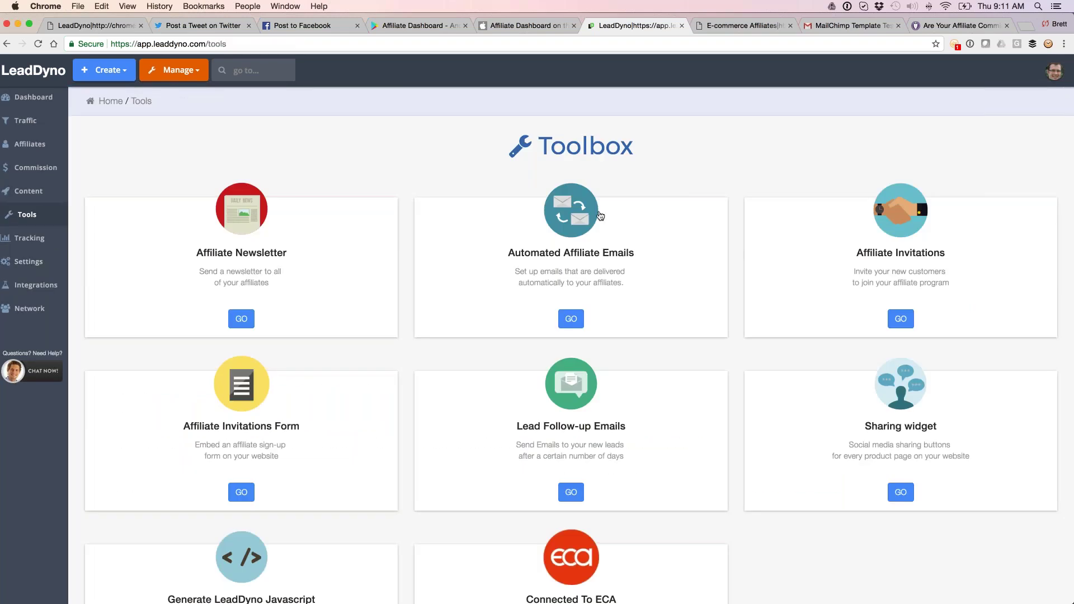
{"action": "left_click", "coordinate": [600, 216]}
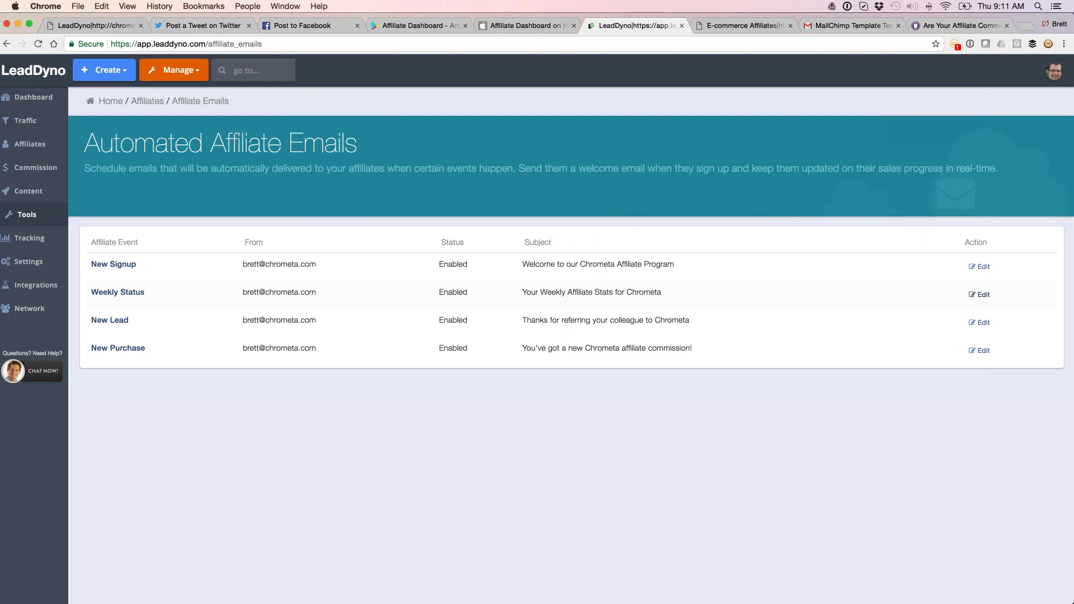
Review the New Signup and Weekly Status emails, then open the New Purchase email
{"action": "left_click", "coordinate": [979, 266]}
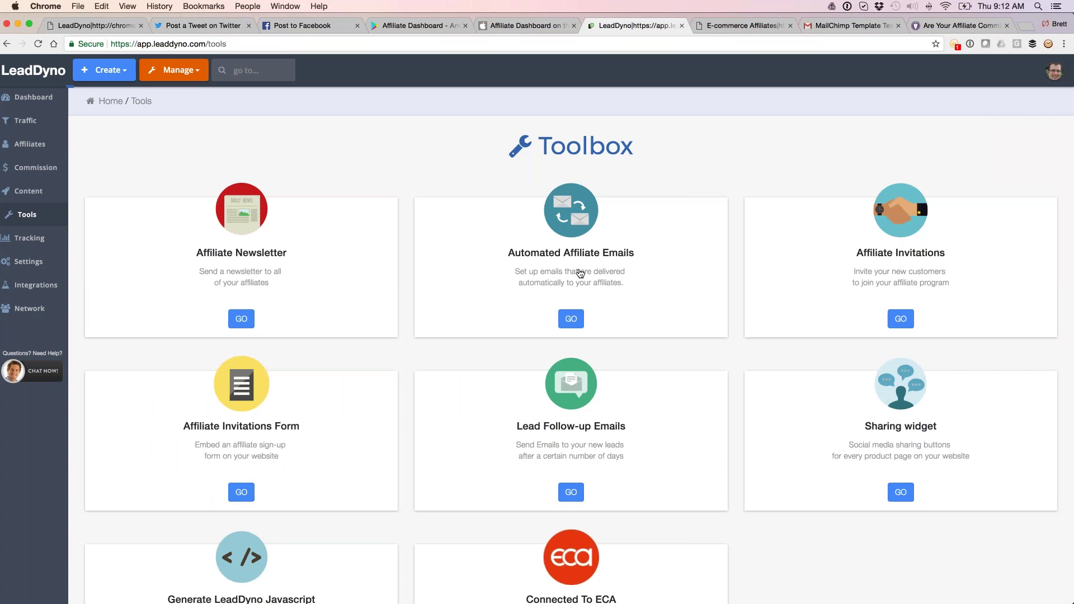
{"action": "left_click", "coordinate": [574, 274]}
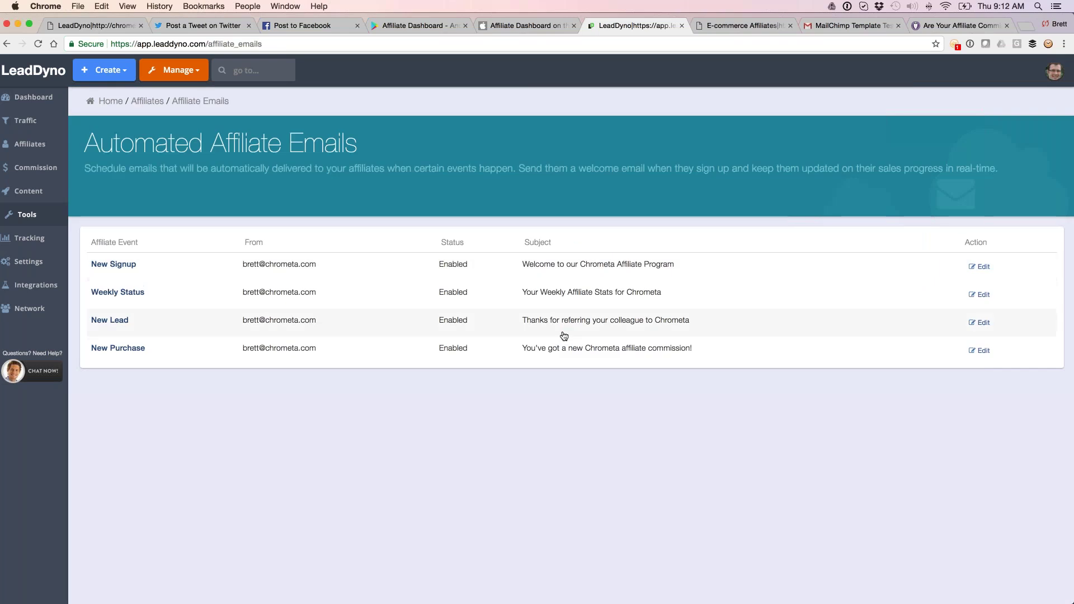
{"action": "left_click", "coordinate": [978, 294]}
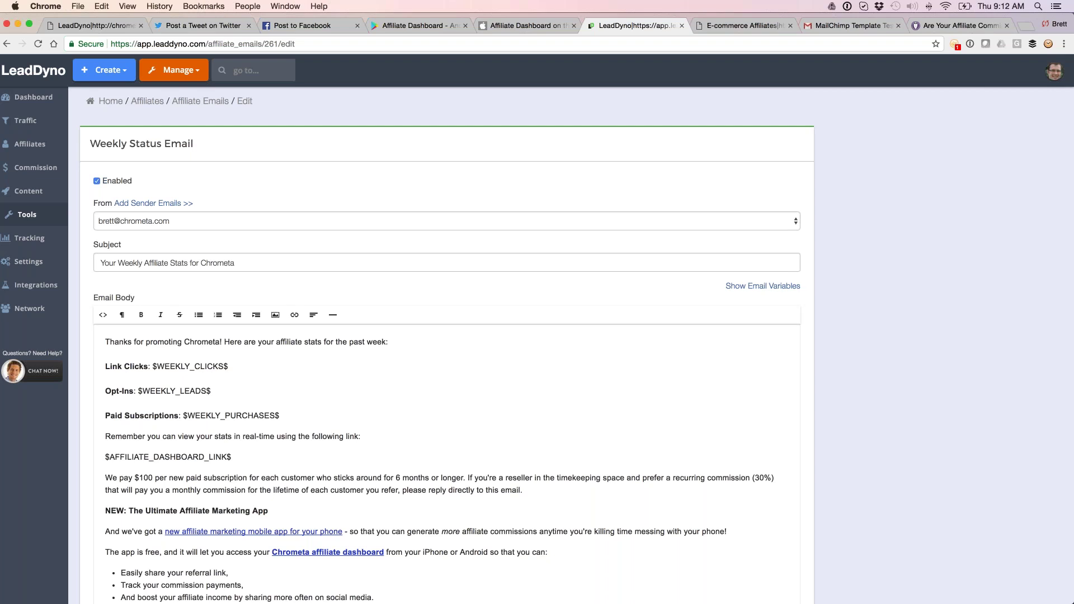
{"action": "left_click", "coordinate": [51, 217]}
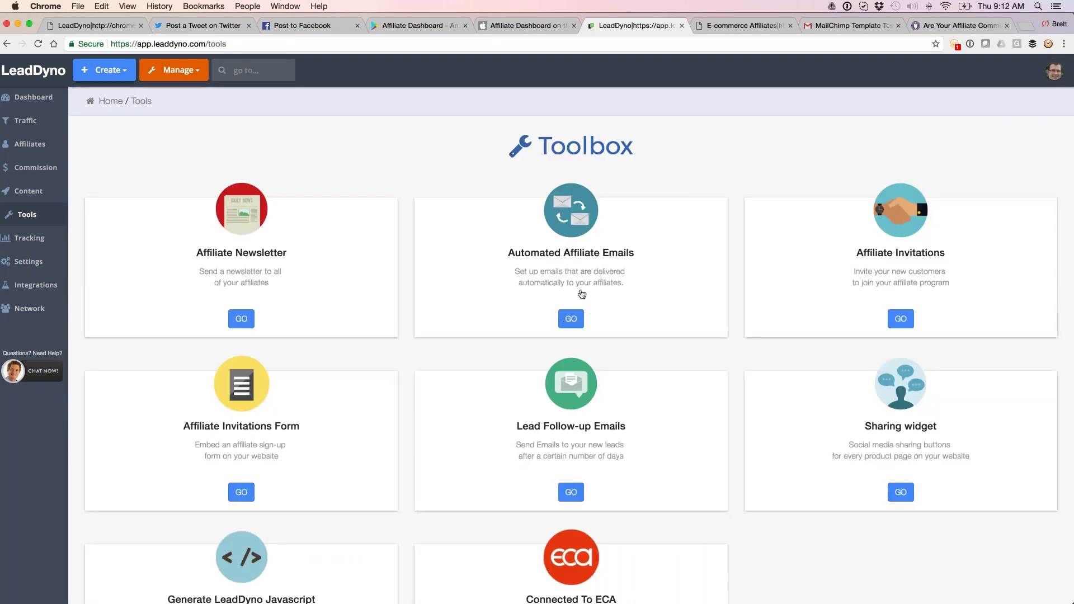
{"action": "left_click", "coordinate": [570, 319]}
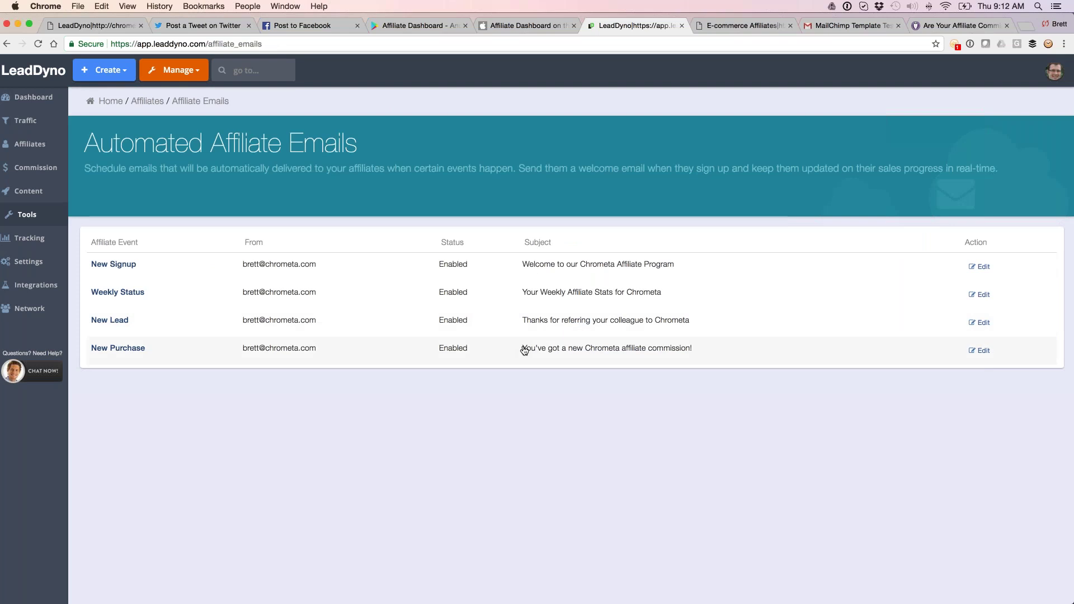
{"action": "left_click", "coordinate": [980, 351]}
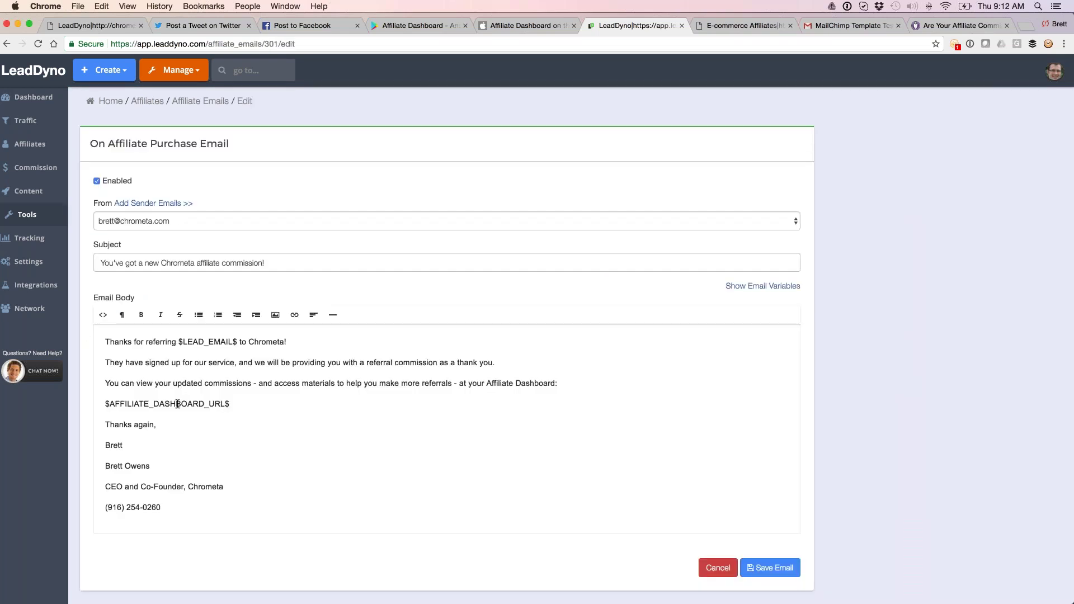
Highlight the $AFFILIATE_DASHBOARD_URL$ variable, preview the affiliate dashboard, then open the admin home dashboard
{"action": "triple_click", "coordinate": [155, 403]}
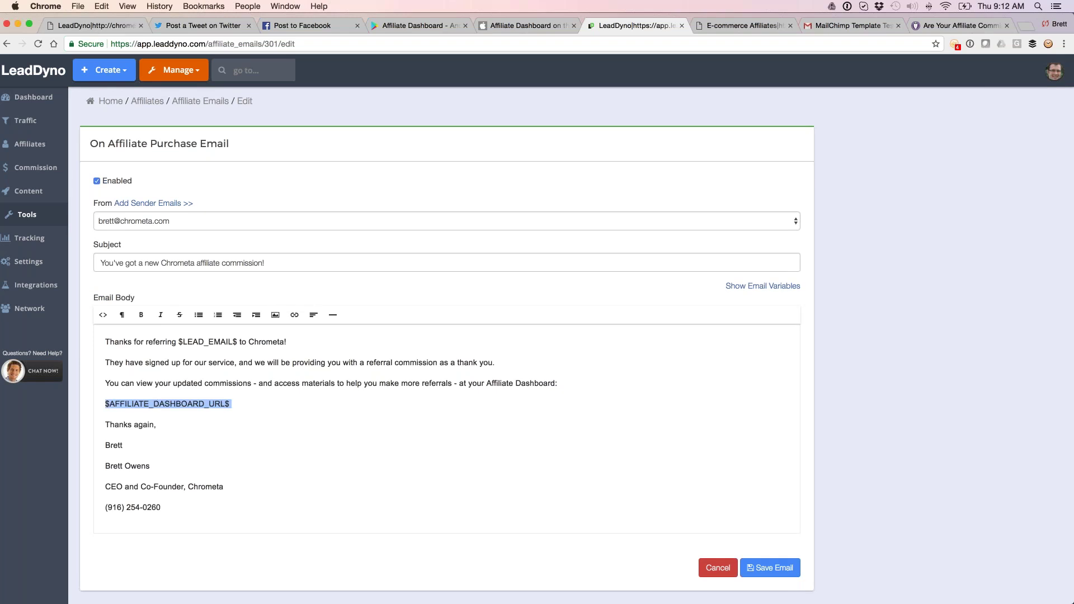
{"action": "key", "text": "super+1"}
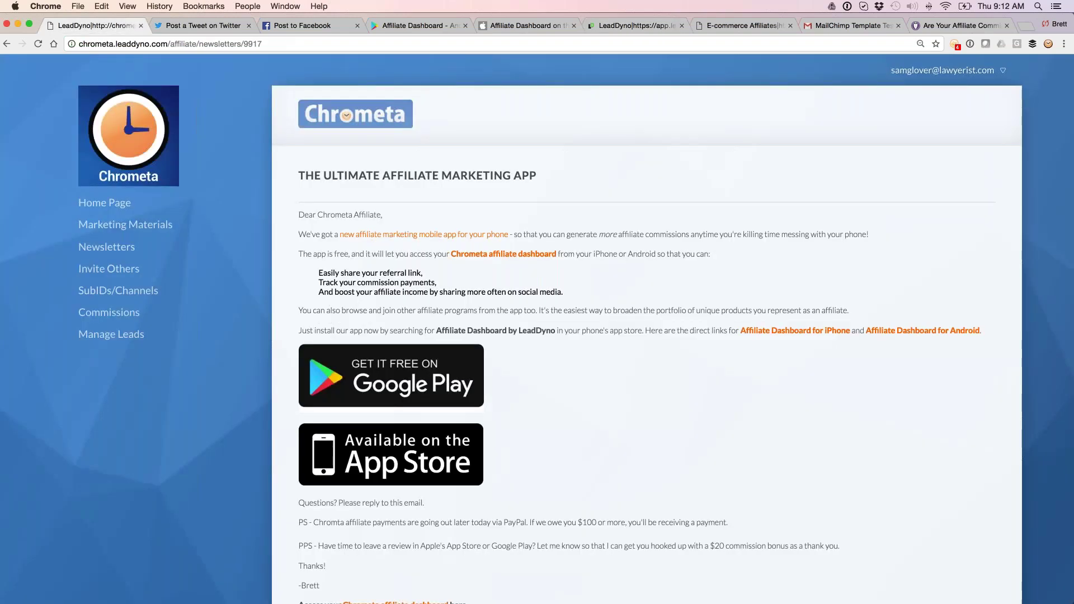
{"action": "left_click", "coordinate": [104, 203]}
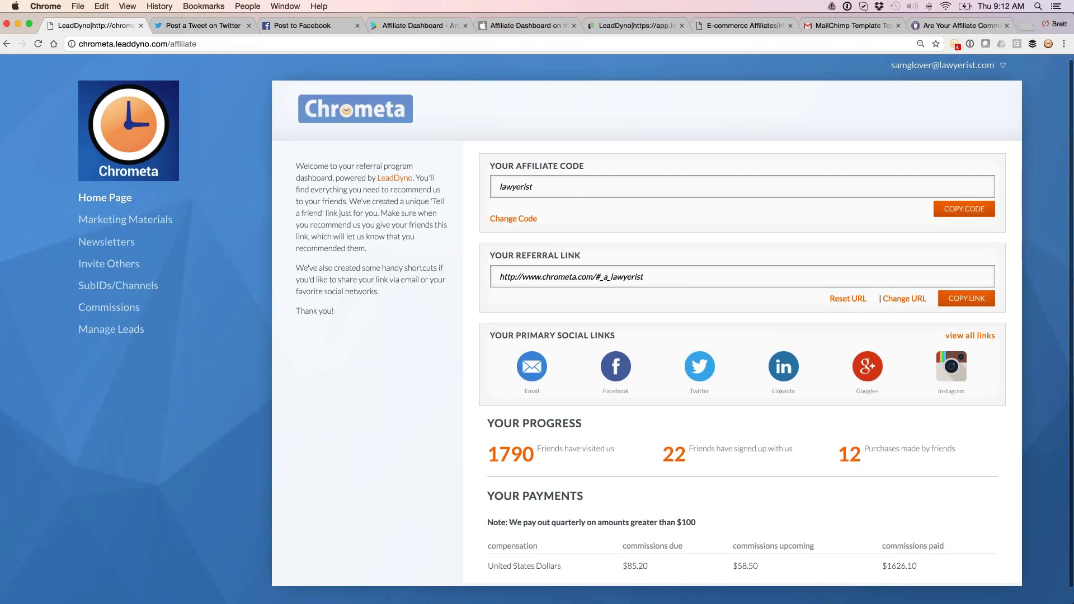
{"action": "scroll", "coordinate": [537, 335], "scroll_direction": "down", "scroll_amount": 1}
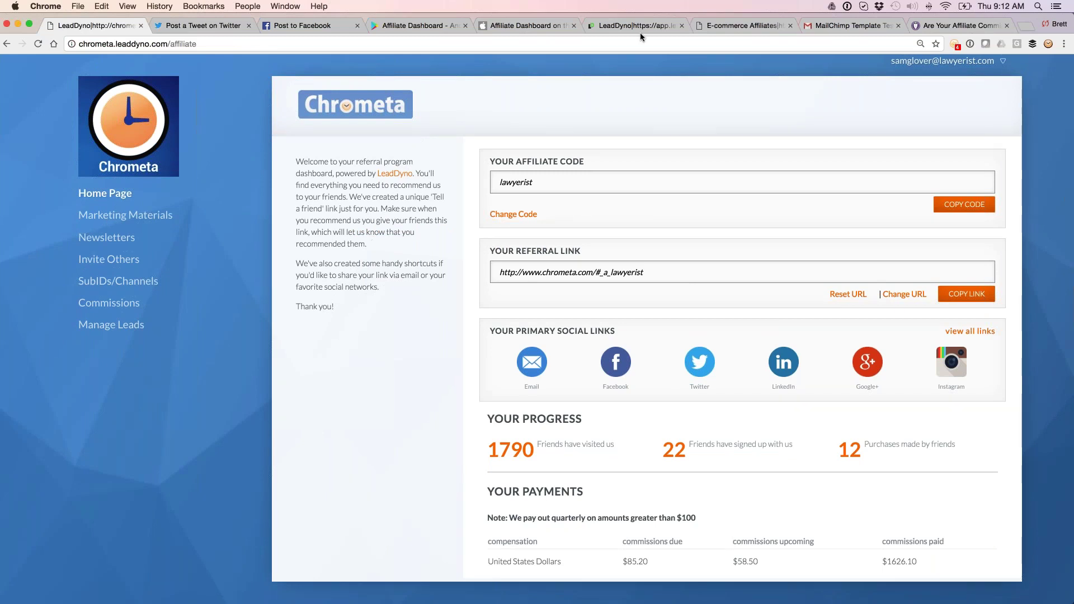
{"action": "left_click", "coordinate": [626, 25]}
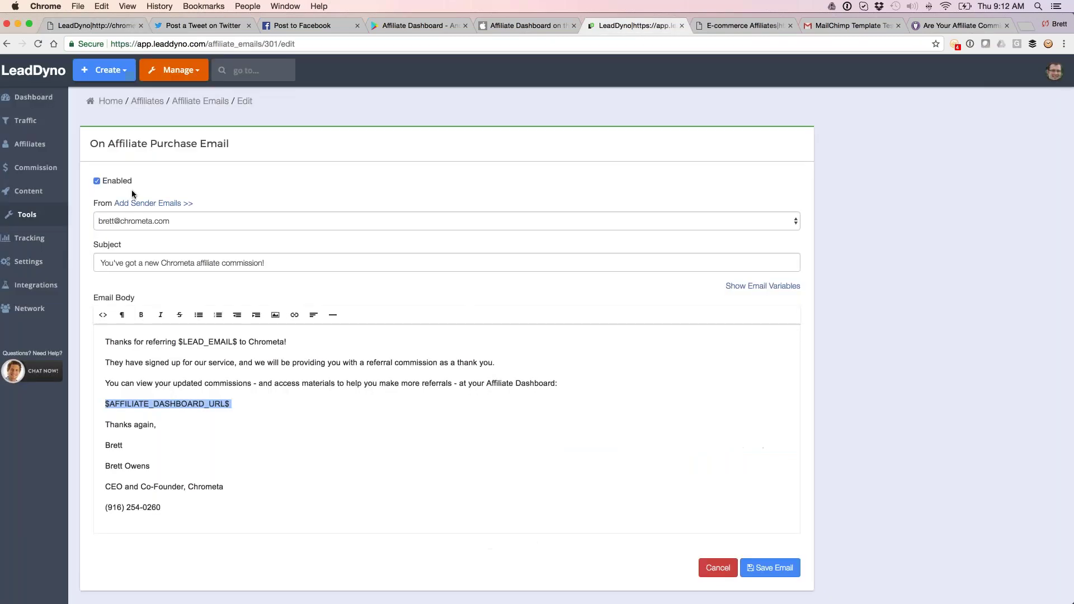
{"action": "left_click", "coordinate": [110, 102]}
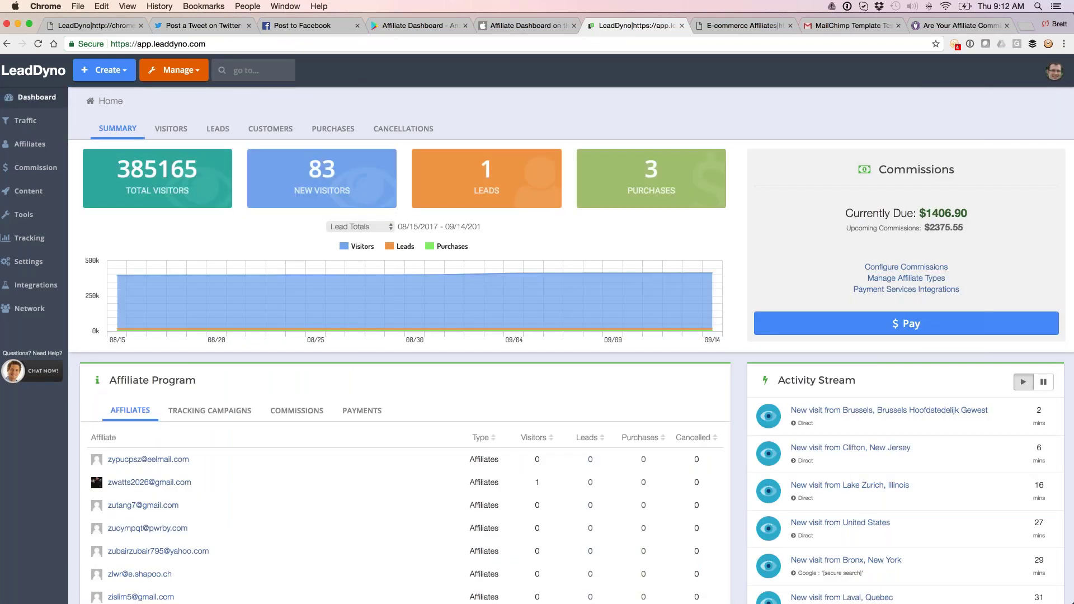
Go from the dashboard to the Tools page and open the Connected To ECA site
{"action": "left_click", "coordinate": [32, 212]}
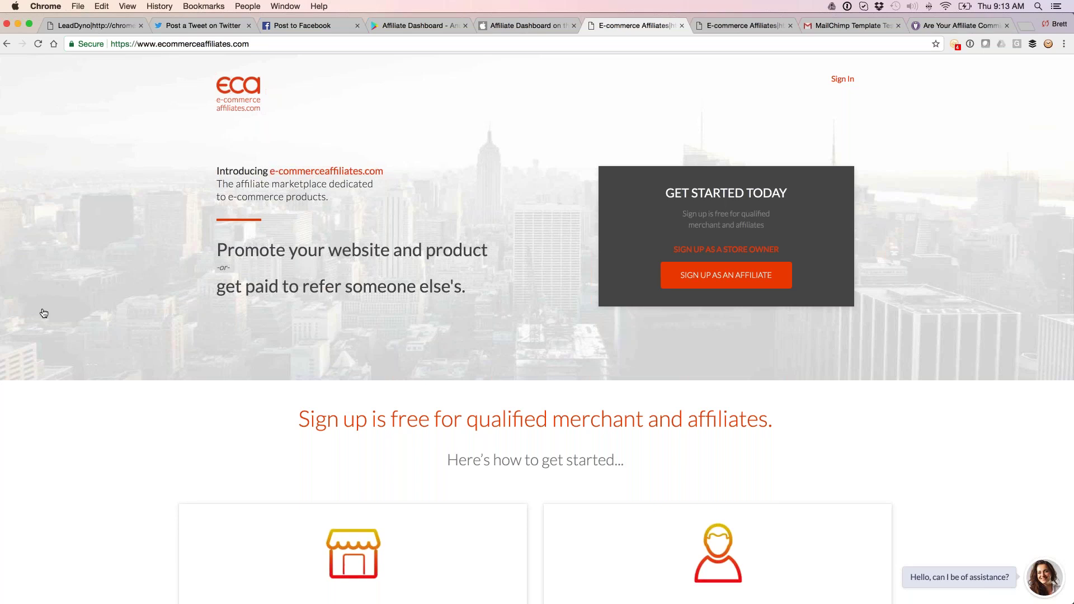
View the E-commerce Affiliates program listings, then the ECA five-clothing-programs newsletter email
{"action": "left_click", "coordinate": [719, 28]}
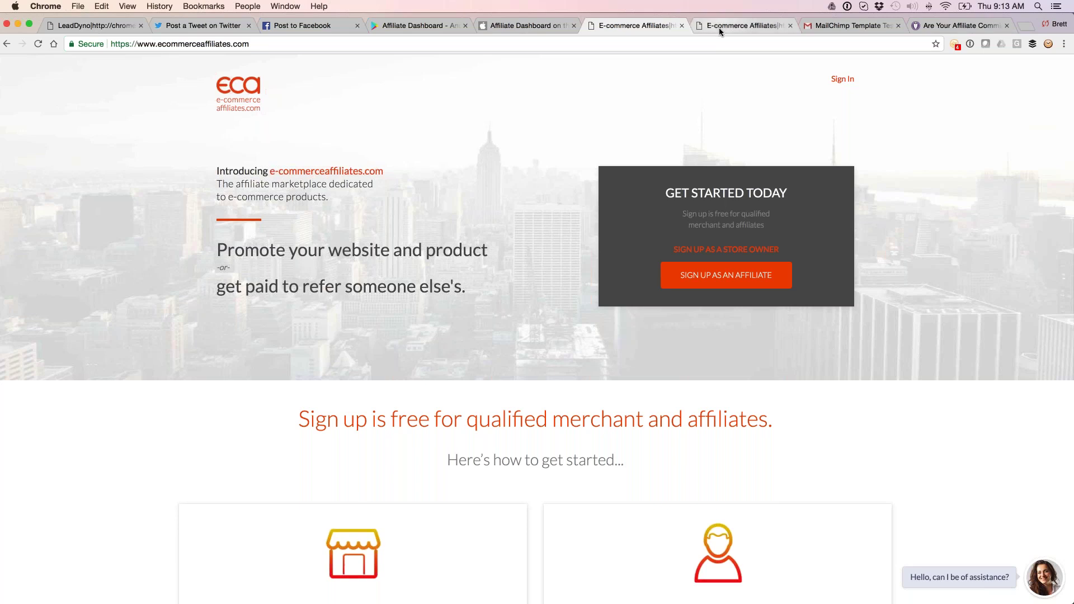
{"action": "scroll", "coordinate": [537, 336], "scroll_direction": "down", "scroll_amount": 1}
{"action": "scroll", "coordinate": [537, 336], "scroll_direction": "down", "scroll_amount": 1}
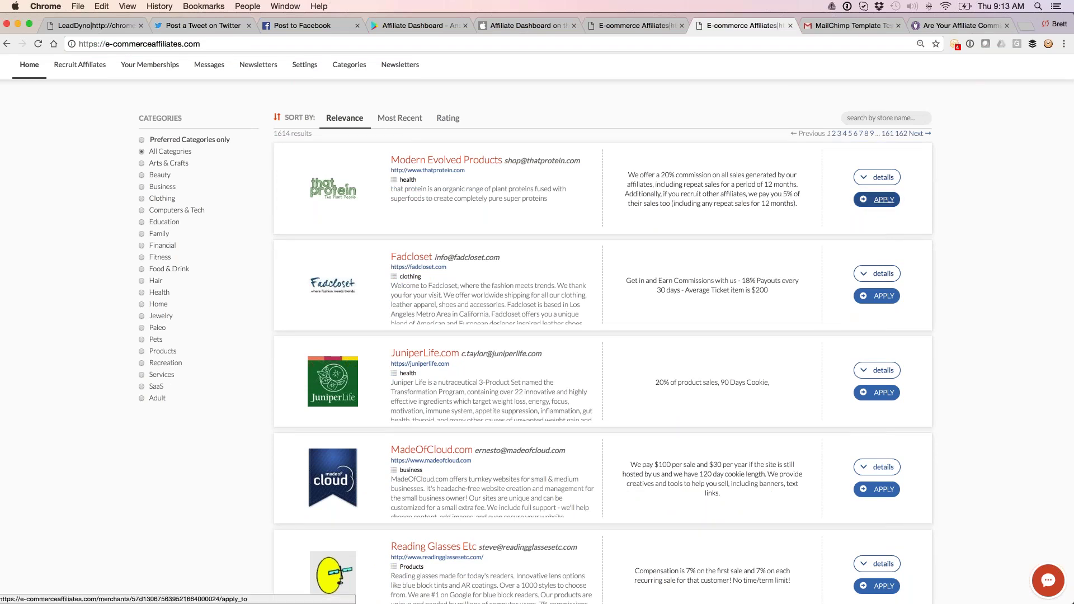
{"action": "left_click", "coordinate": [864, 27]}
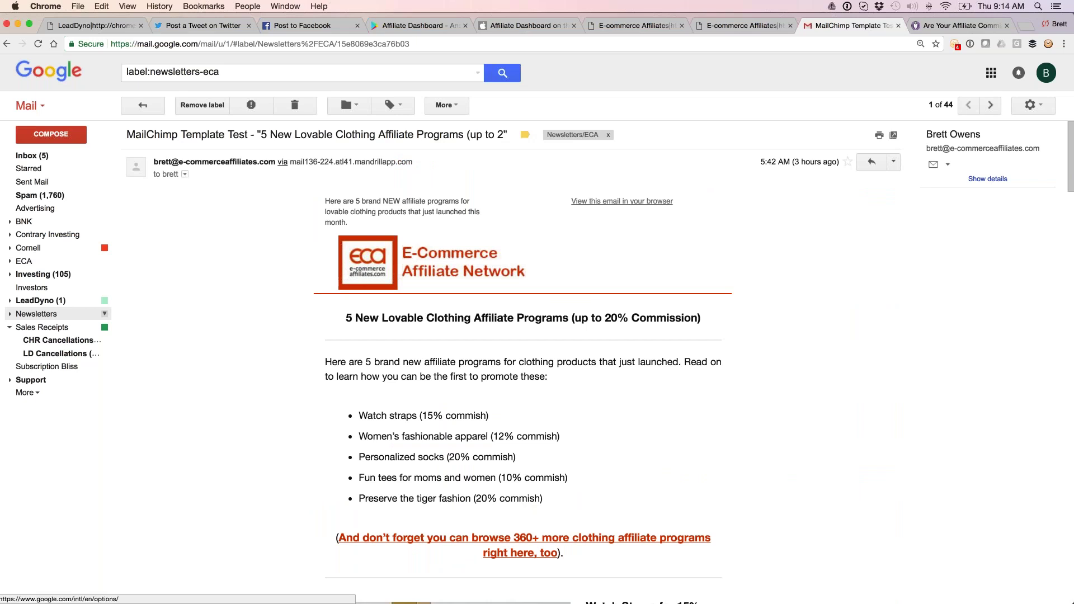
{"action": "scroll", "coordinate": [580, 462], "scroll_direction": "down", "scroll_amount": 1}
{"action": "scroll", "coordinate": [580, 462], "scroll_direction": "down", "scroll_amount": 4}
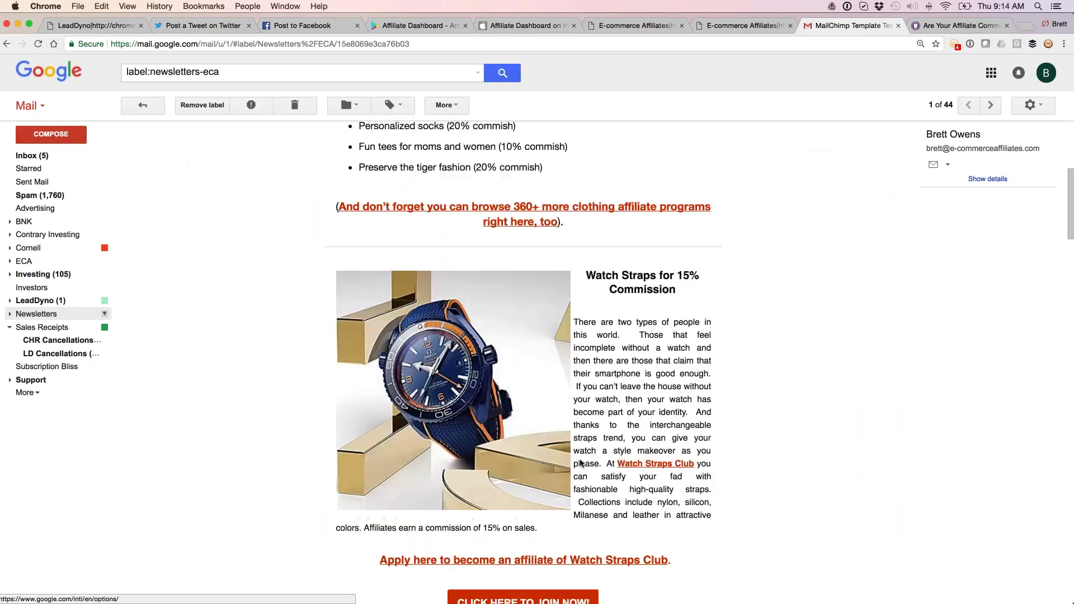
{"action": "scroll", "coordinate": [580, 462], "scroll_direction": "down", "scroll_amount": 1}
{"action": "scroll", "coordinate": [580, 462], "scroll_direction": "down", "scroll_amount": 3}
{"action": "scroll", "coordinate": [580, 463], "scroll_direction": "down", "scroll_amount": 3}
{"action": "scroll", "coordinate": [579, 463], "scroll_direction": "down", "scroll_amount": 3}
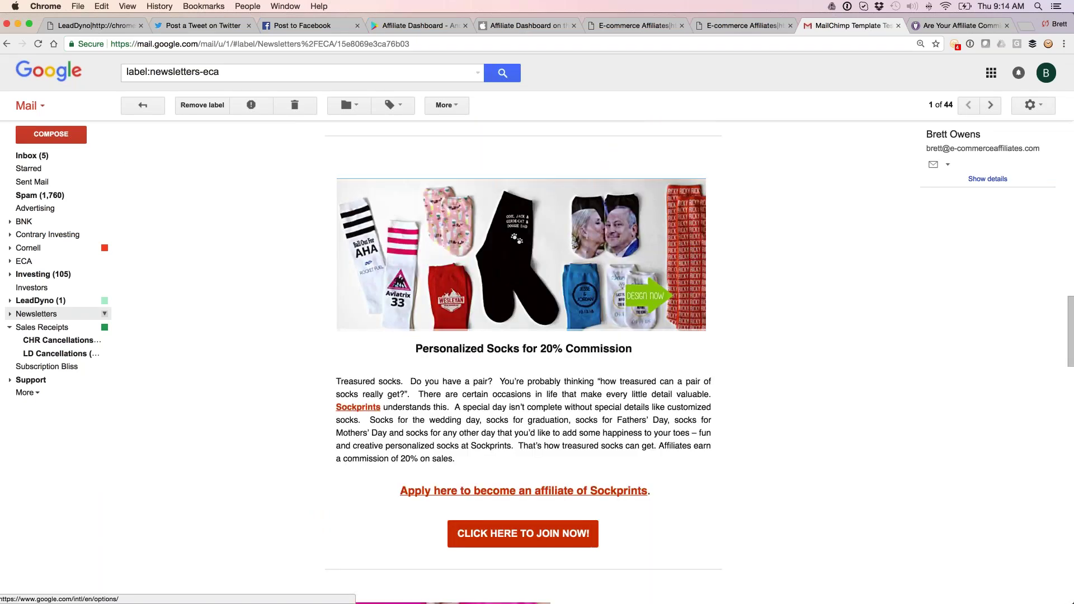
{"action": "scroll", "coordinate": [580, 463], "scroll_direction": "down", "scroll_amount": 2}
{"action": "scroll", "coordinate": [579, 463], "scroll_direction": "down", "scroll_amount": 3}
{"action": "scroll", "coordinate": [523, 363], "scroll_direction": "down", "scroll_amount": 3}
{"action": "scroll", "coordinate": [524, 362], "scroll_direction": "down", "scroll_amount": 3}
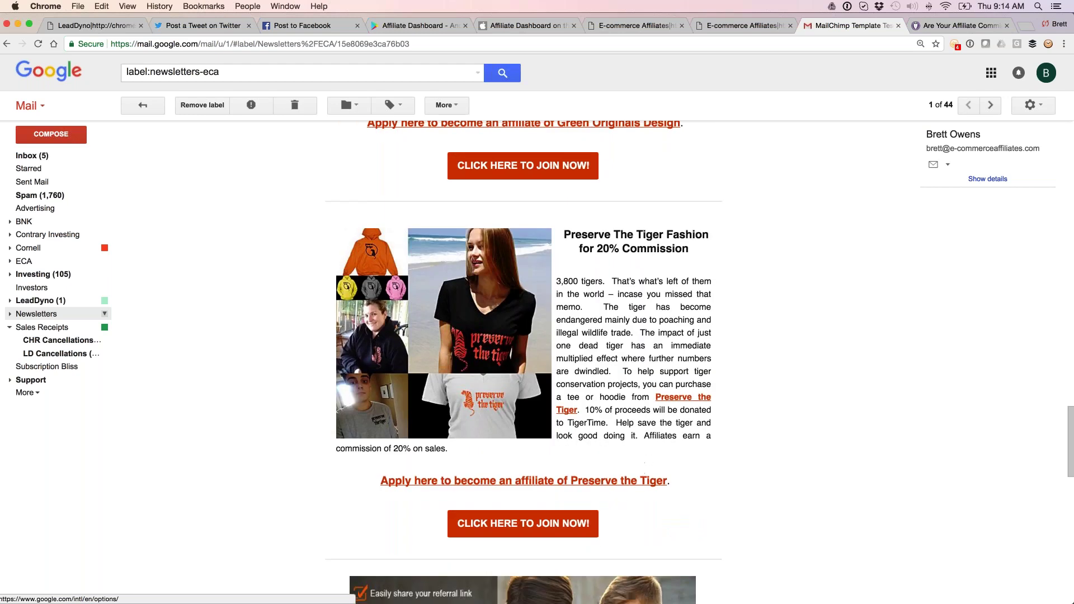
{"action": "scroll", "coordinate": [524, 363], "scroll_direction": "down", "scroll_amount": 1}
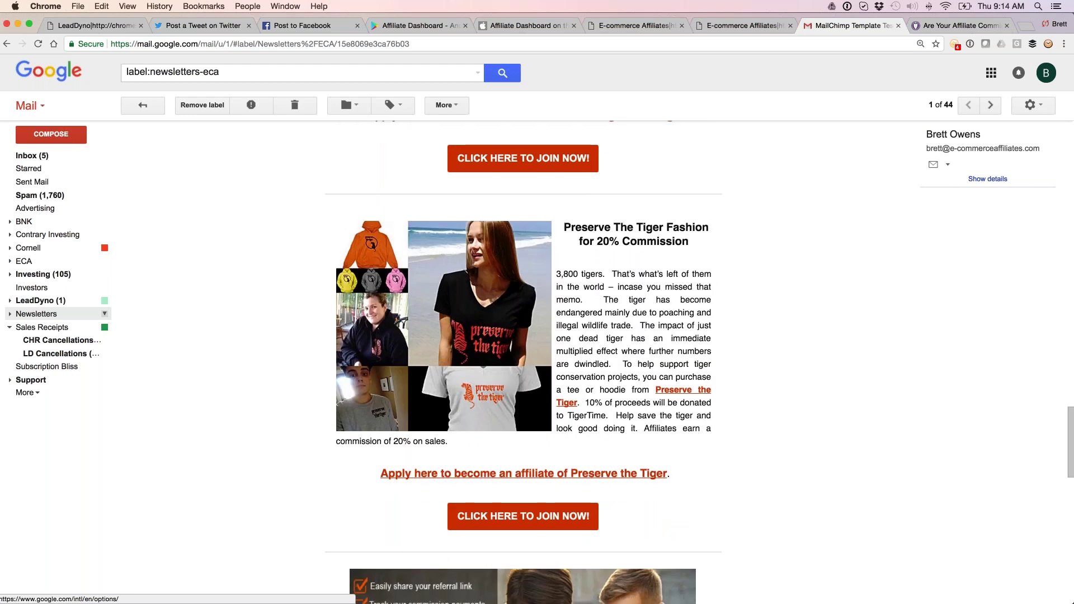
{"action": "scroll", "coordinate": [523, 363], "scroll_direction": "down", "scroll_amount": 3}
{"action": "scroll", "coordinate": [523, 363], "scroll_direction": "up", "scroll_amount": 1}
{"action": "scroll", "coordinate": [523, 363], "scroll_direction": "up", "scroll_amount": 3}
{"action": "scroll", "coordinate": [523, 363], "scroll_direction": "up", "scroll_amount": 1}
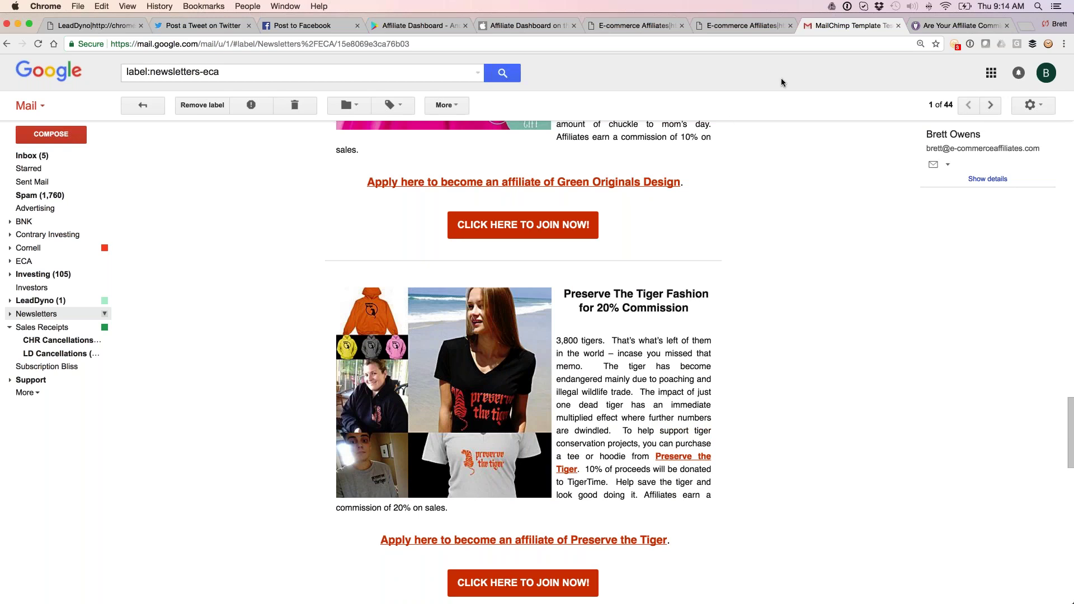
Glance at the iTunes and e-commerce affiliates tabs, then return to the LeadDyno dashboard
{"action": "left_click", "coordinate": [503, 25]}
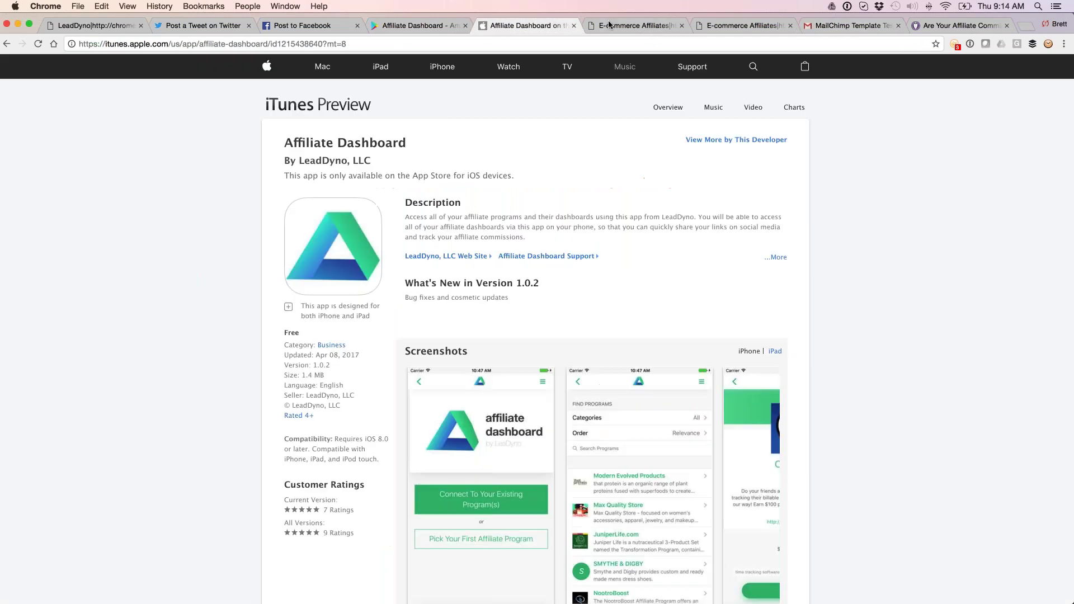
{"action": "left_click", "coordinate": [644, 26]}
{"action": "left_click", "coordinate": [7, 44]}
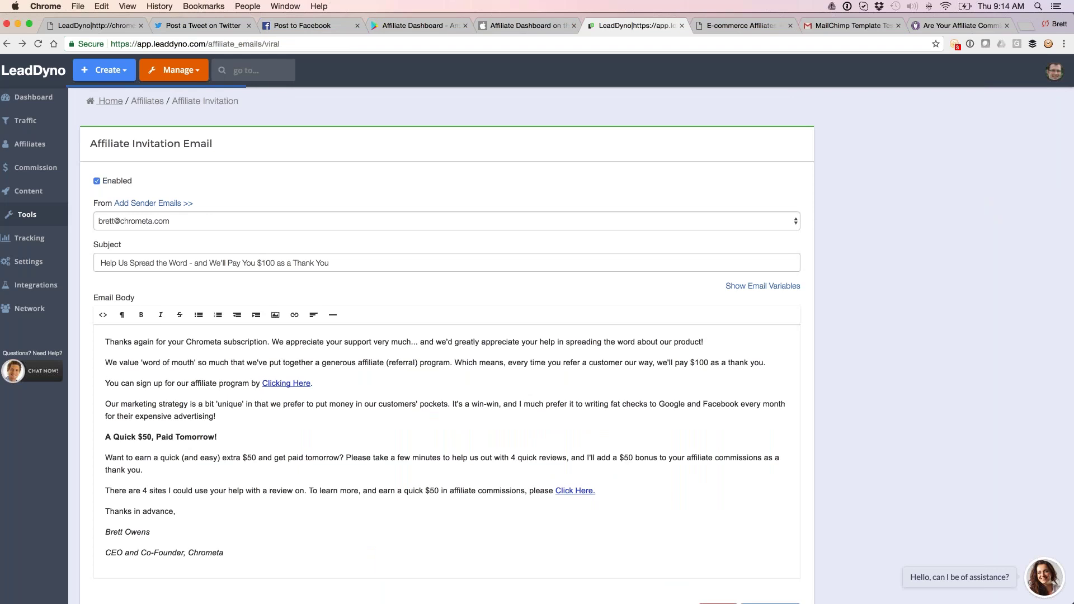
{"action": "left_click", "coordinate": [110, 102]}
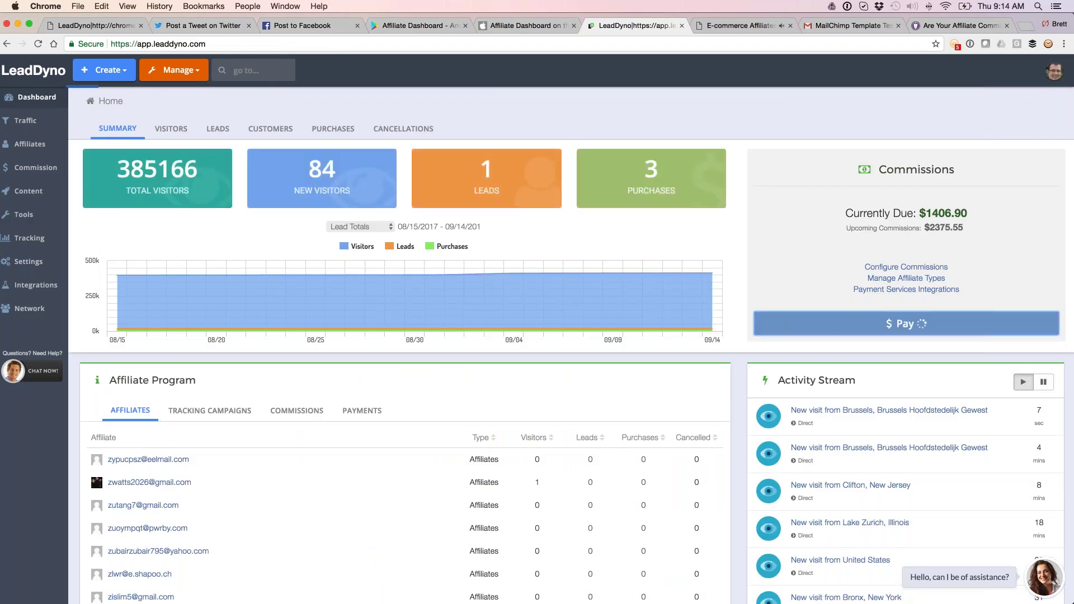
Show the Pay Affiliate Commissions page, then load leaddyno.com in a new tab
{"action": "left_click", "coordinate": [902, 324]}
{"action": "scroll", "coordinate": [538, 346], "scroll_direction": "down", "scroll_amount": 2}
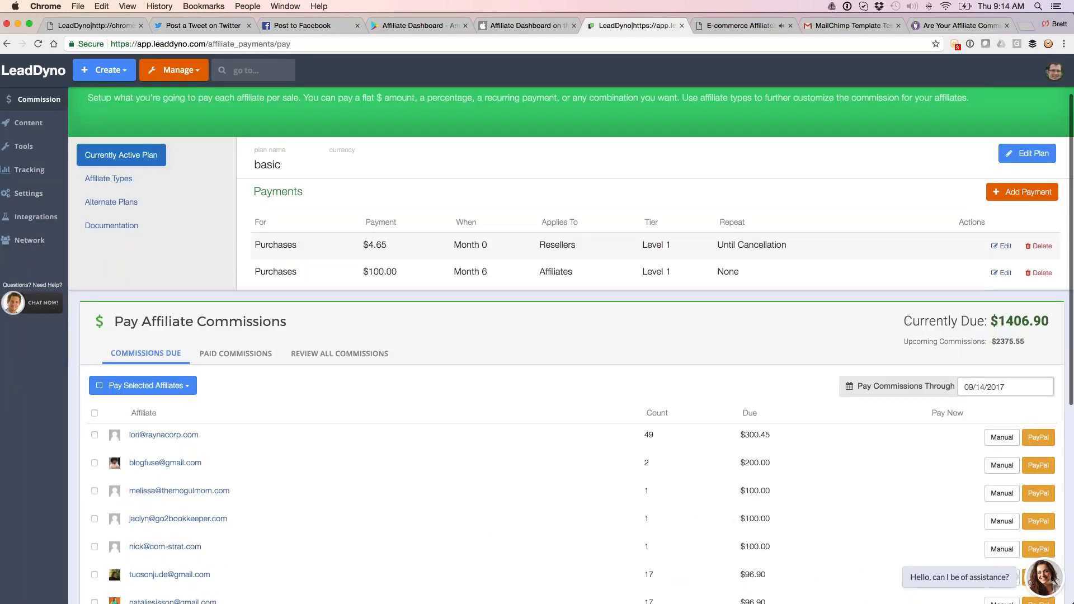
{"action": "scroll", "coordinate": [537, 346], "scroll_direction": "down", "scroll_amount": 3}
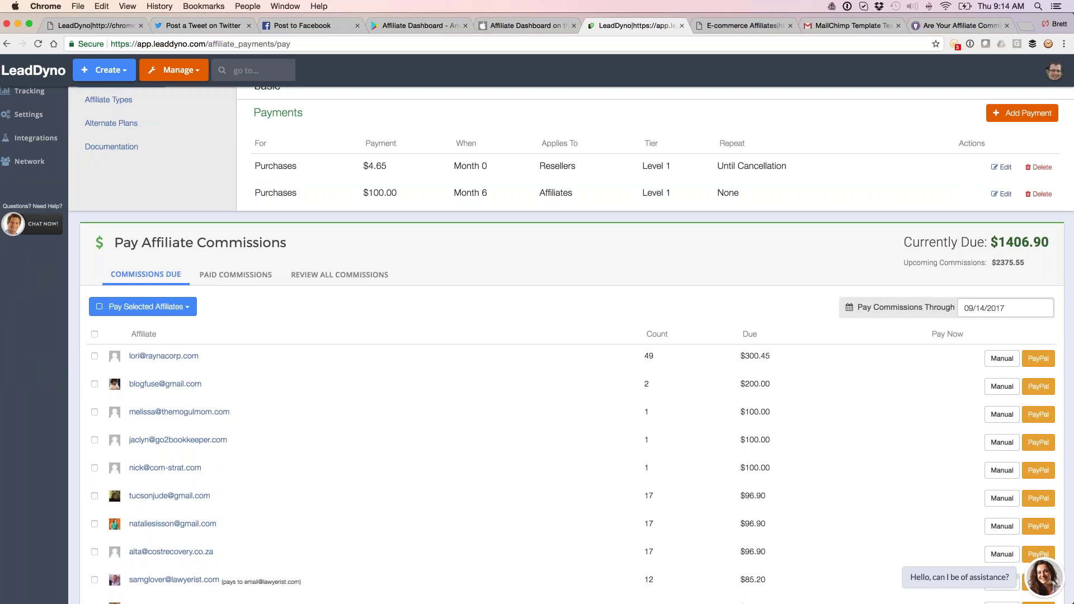
{"action": "scroll", "coordinate": [537, 345], "scroll_direction": "down", "scroll_amount": 1}
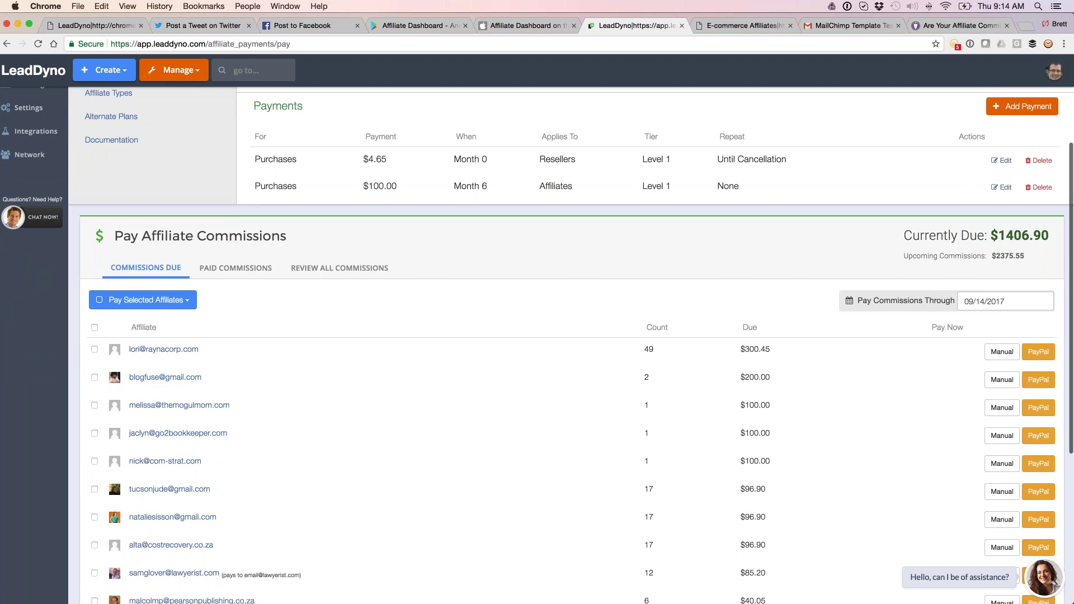
{"action": "scroll", "coordinate": [537, 345], "scroll_direction": "down", "scroll_amount": 2}
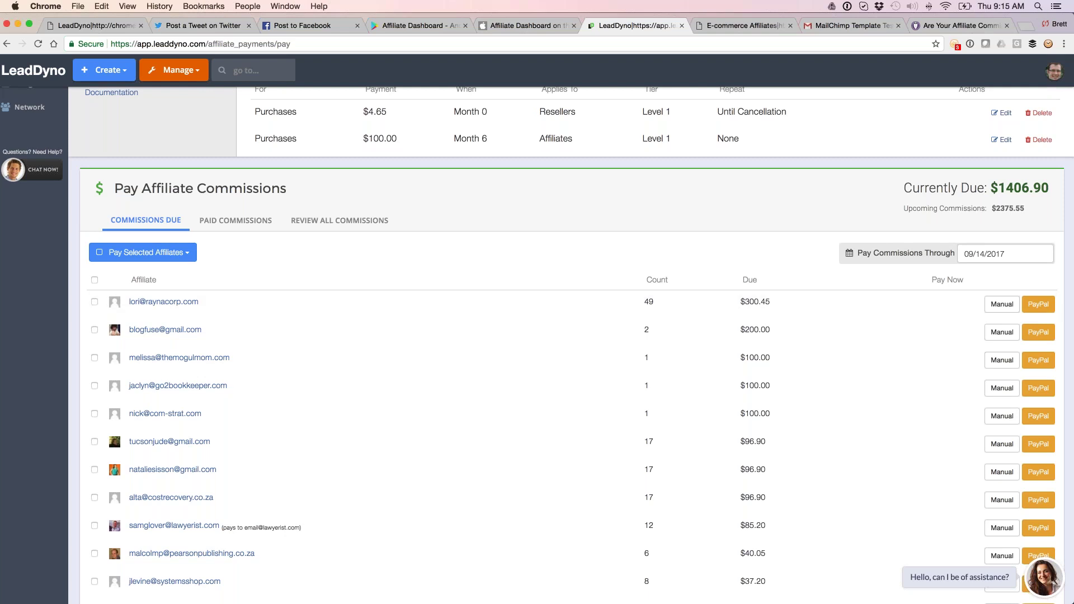
{"action": "key", "text": "super+t"}
{"action": "type", "text": "leaddyno.com"}
{"action": "key", "text": "Return"}
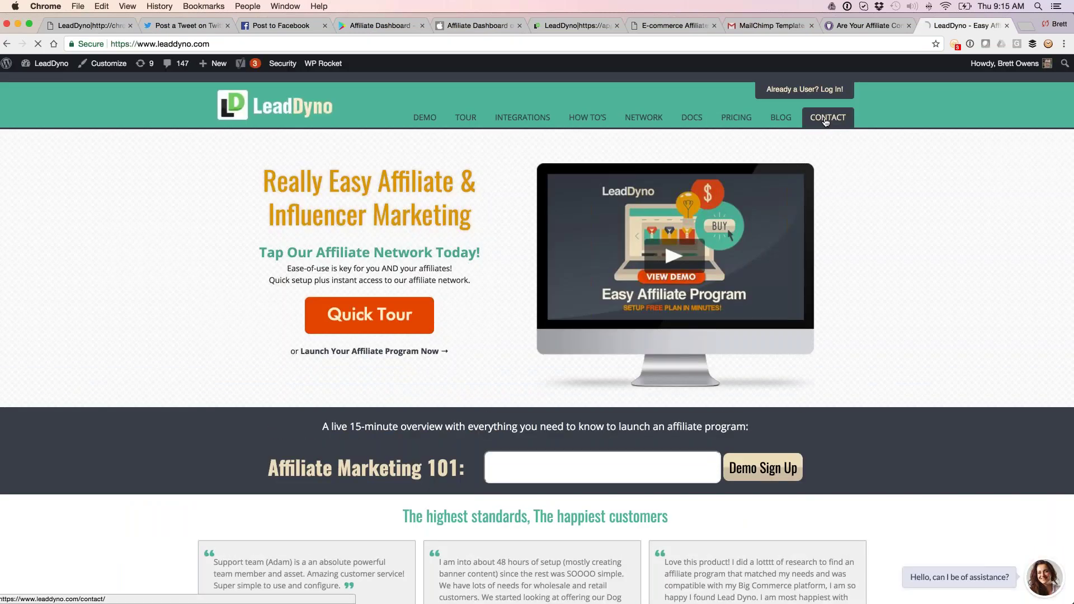
Open the leaddyno.com Contact page, recheck the payouts tab, then show the E-Commerce Affiliates listing
{"action": "left_click", "coordinate": [824, 121]}
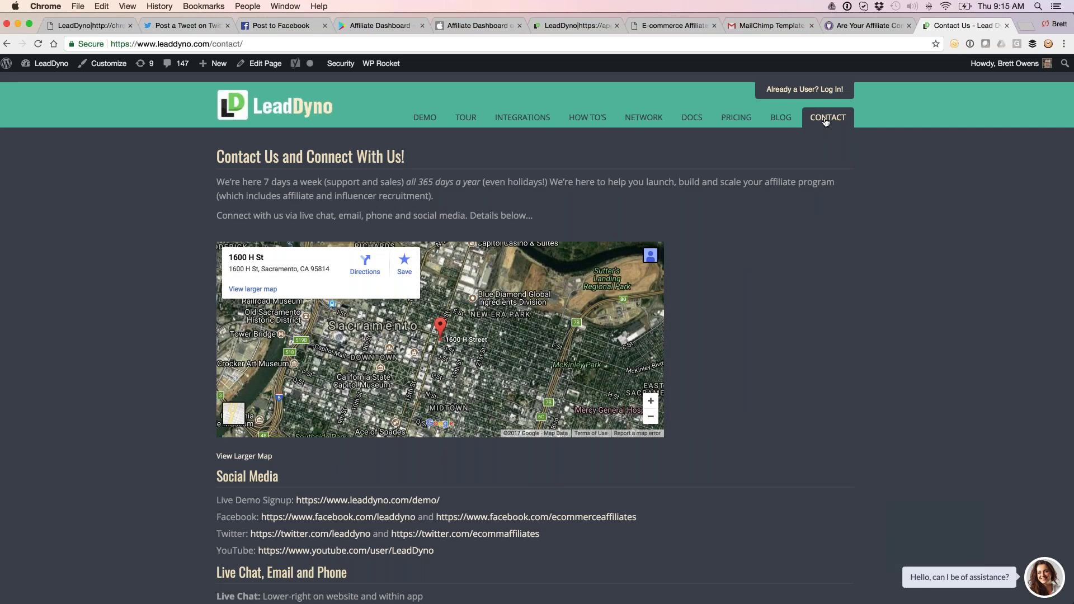
{"action": "scroll", "coordinate": [826, 121], "scroll_direction": "down", "scroll_amount": 1}
{"action": "scroll", "coordinate": [537, 336], "scroll_direction": "down", "scroll_amount": 1}
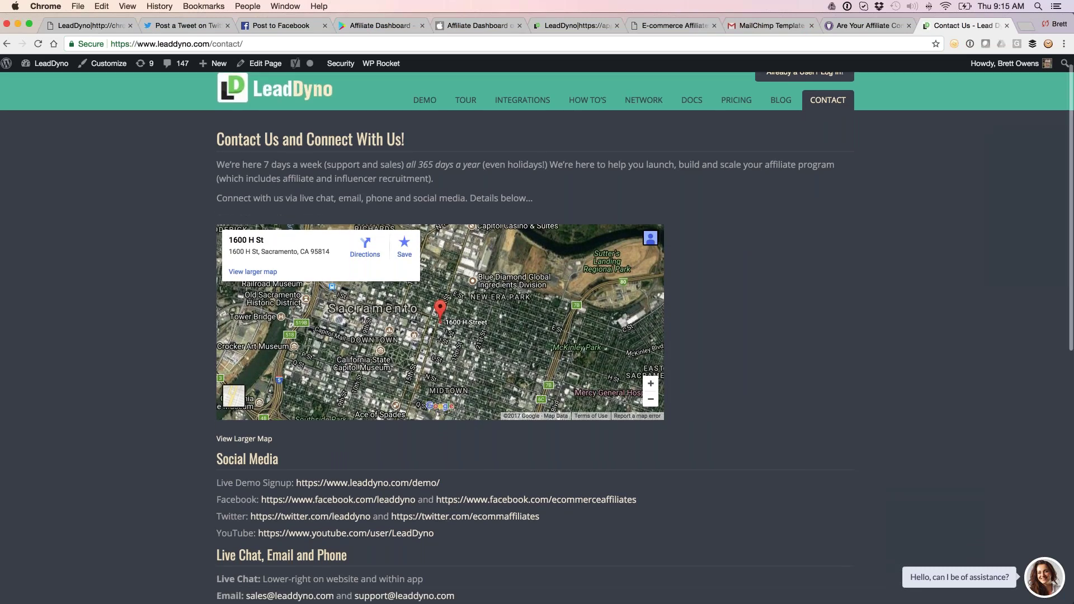
{"action": "scroll", "coordinate": [703, 375], "scroll_direction": "down", "scroll_amount": 1}
{"action": "scroll", "coordinate": [704, 375], "scroll_direction": "down", "scroll_amount": 1}
{"action": "scroll", "coordinate": [704, 374], "scroll_direction": "down", "scroll_amount": 5}
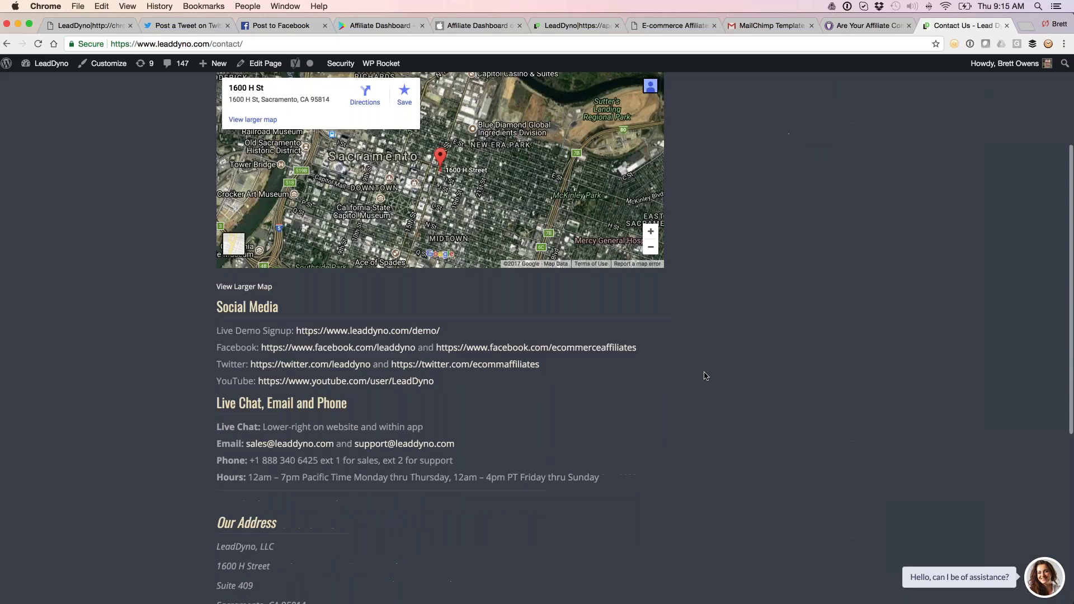
{"action": "scroll", "coordinate": [704, 374], "scroll_direction": "up", "scroll_amount": 3}
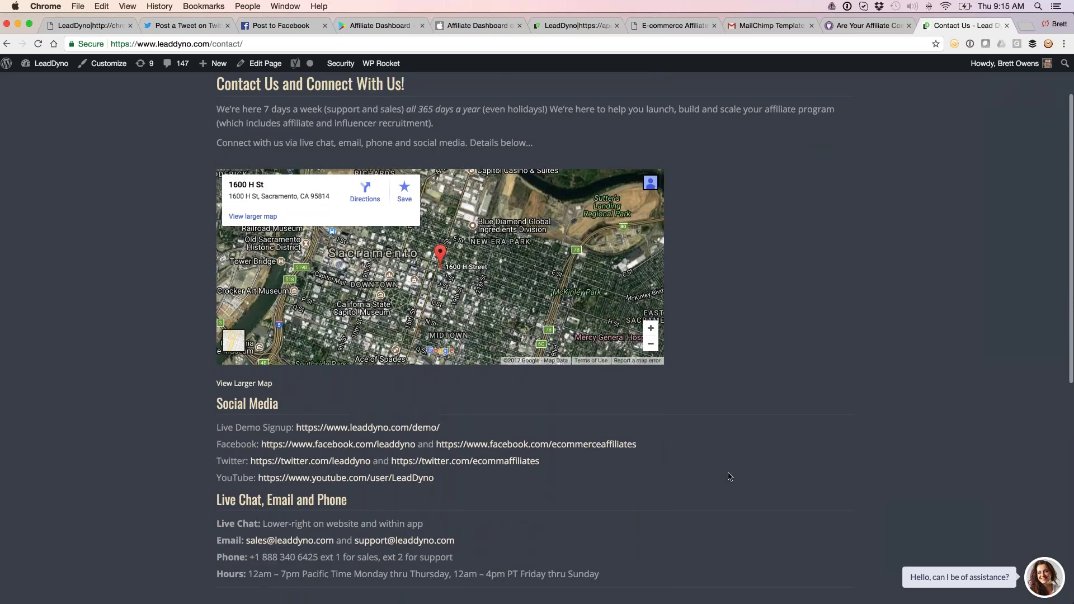
{"action": "scroll", "coordinate": [728, 476], "scroll_direction": "up", "scroll_amount": 1}
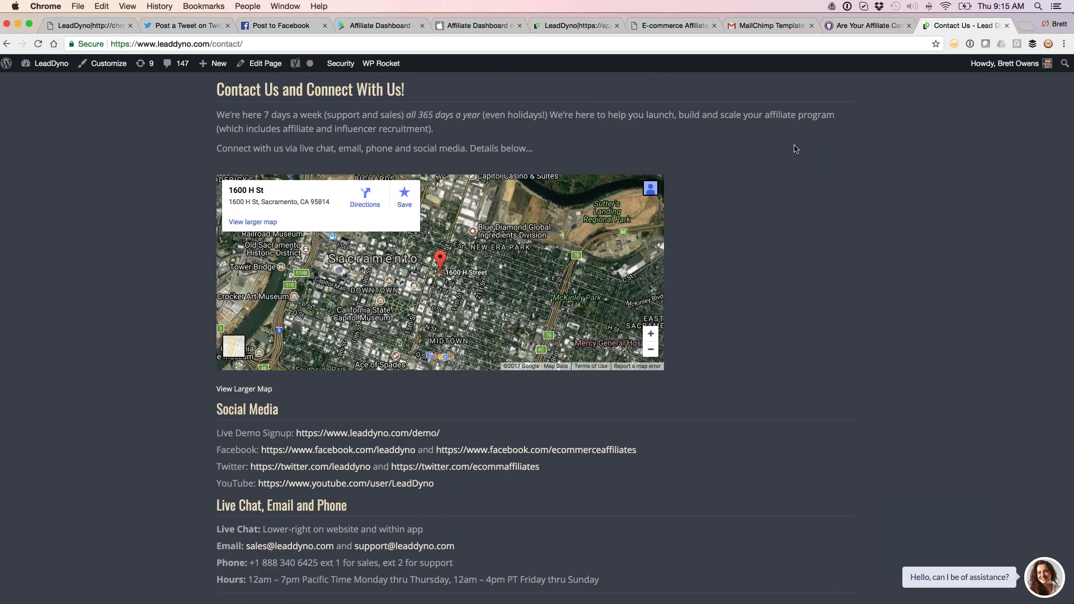
{"action": "left_click", "coordinate": [563, 27]}
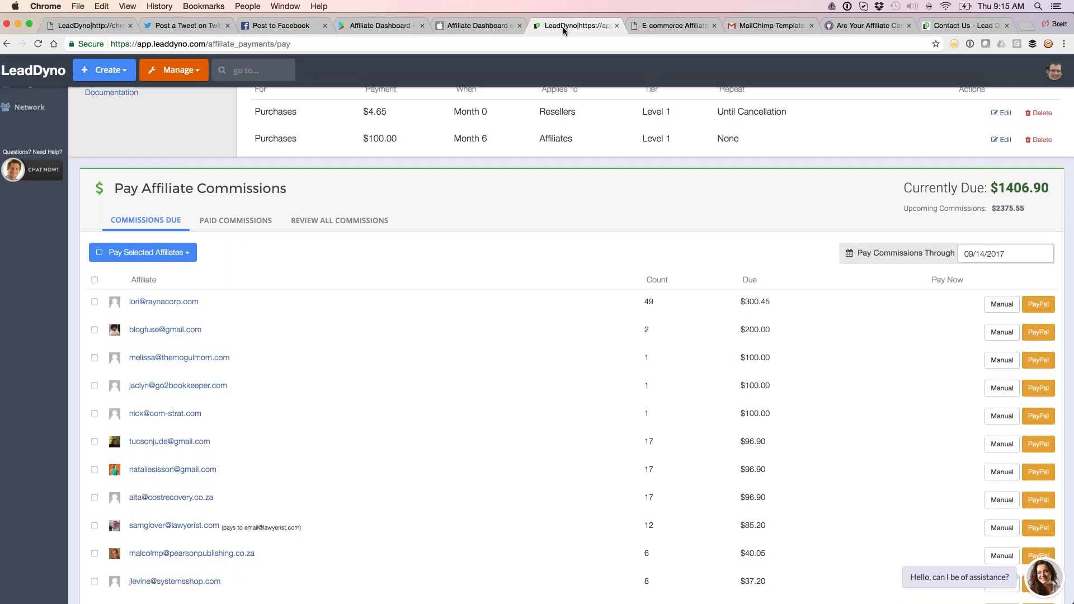
{"action": "left_click", "coordinate": [944, 27]}
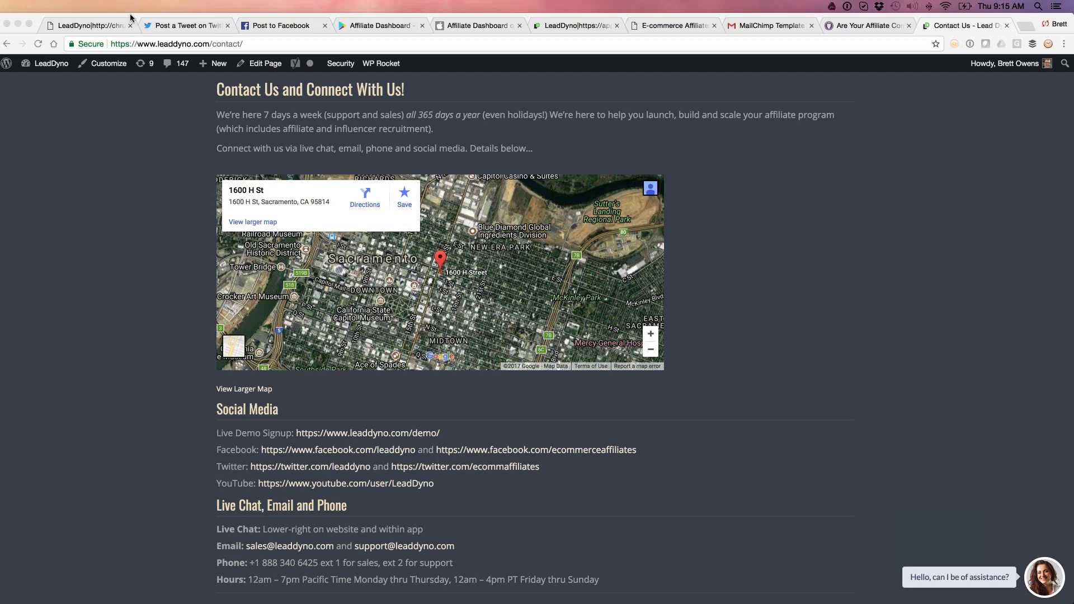
{"action": "left_click", "coordinate": [681, 25]}
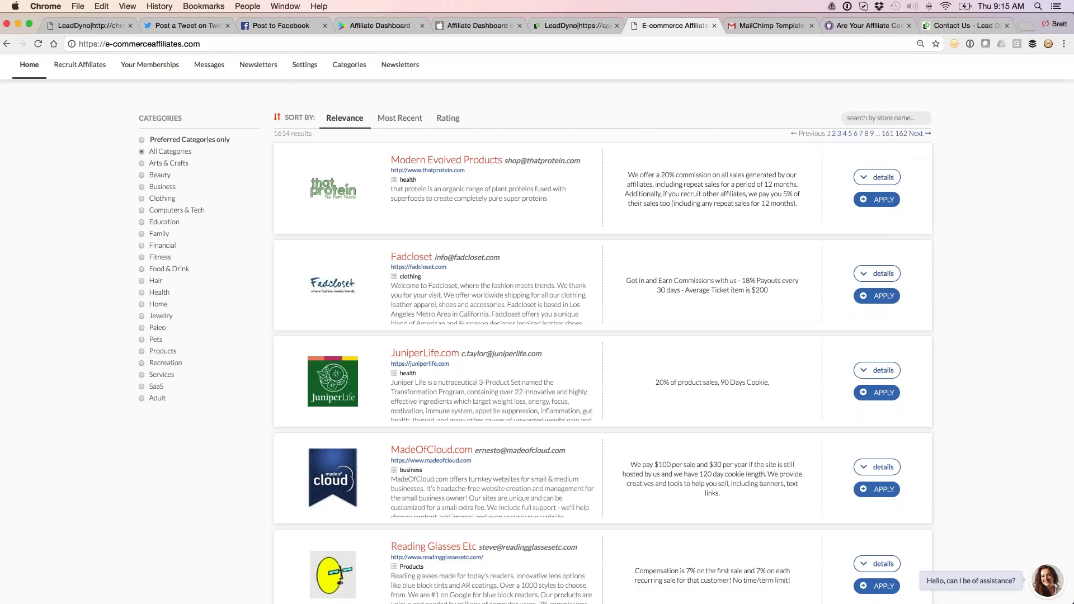
{"action": "key", "text": "super+plus"}
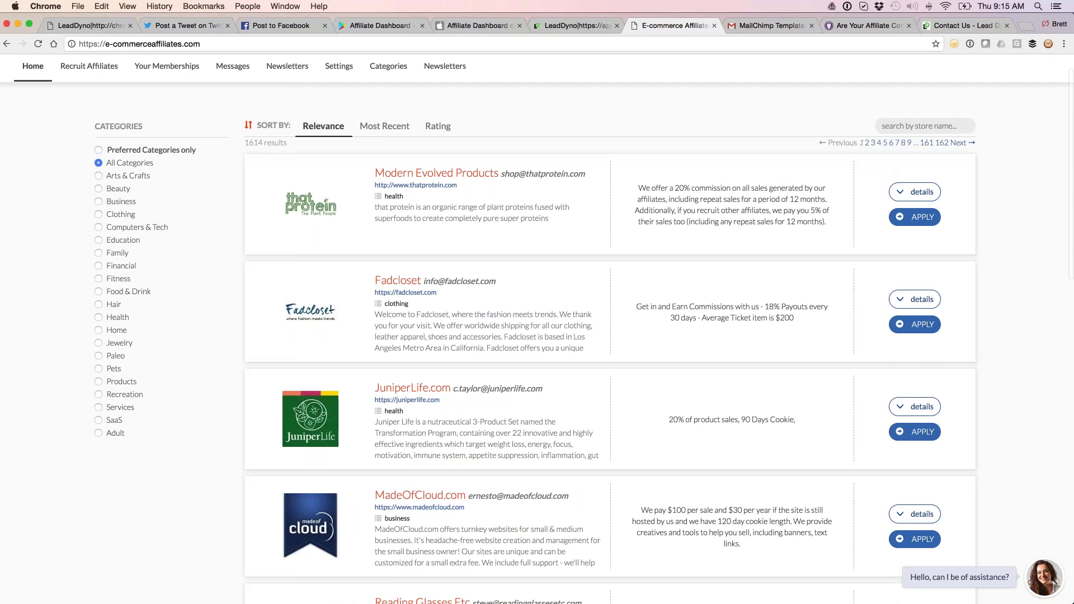
{"action": "key", "text": "ctrl+Tab"}
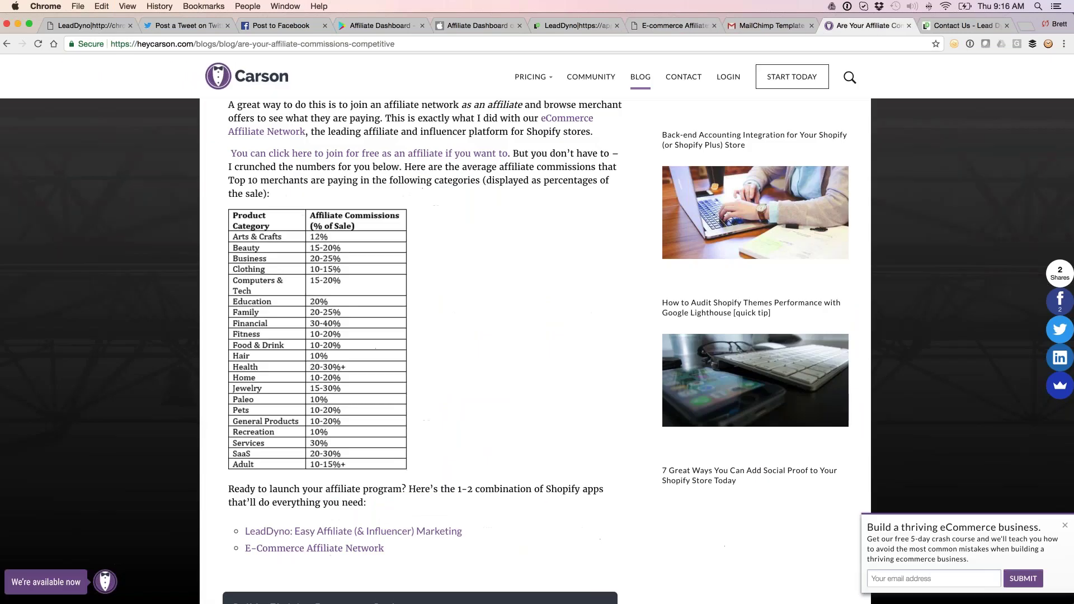
{"action": "key", "text": "super+l"}
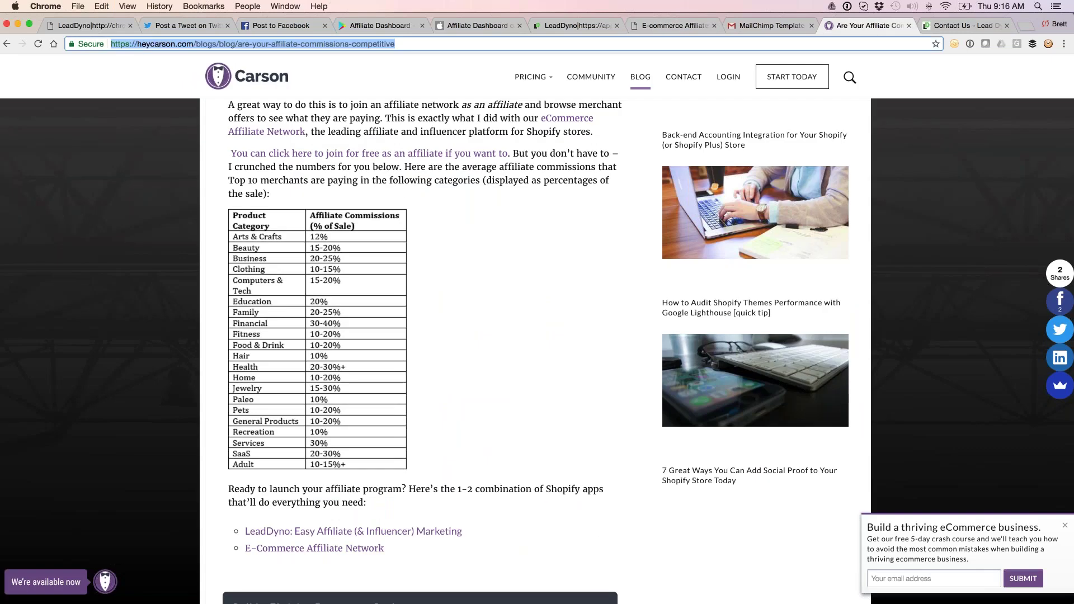
{"action": "key", "text": "super+Tab"}
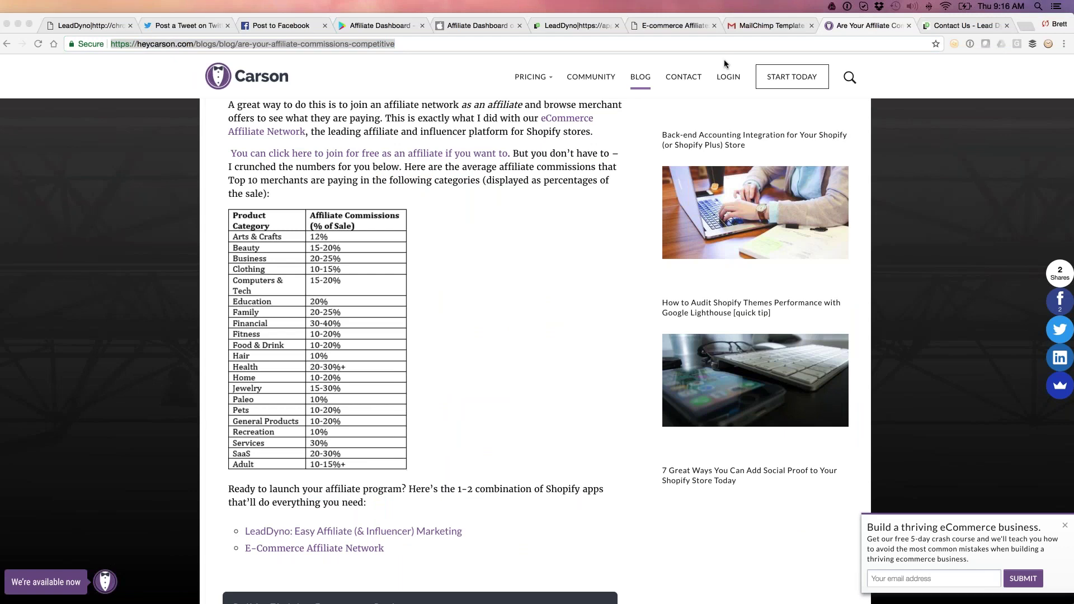
{"action": "left_click", "coordinate": [668, 25]}
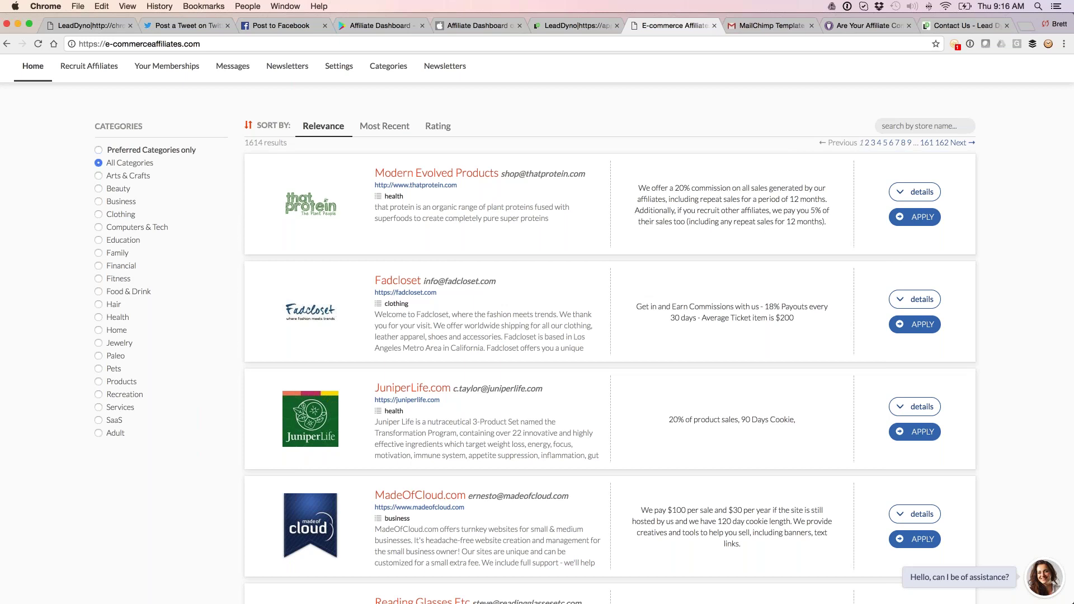
{"action": "left_click", "coordinate": [935, 30]}
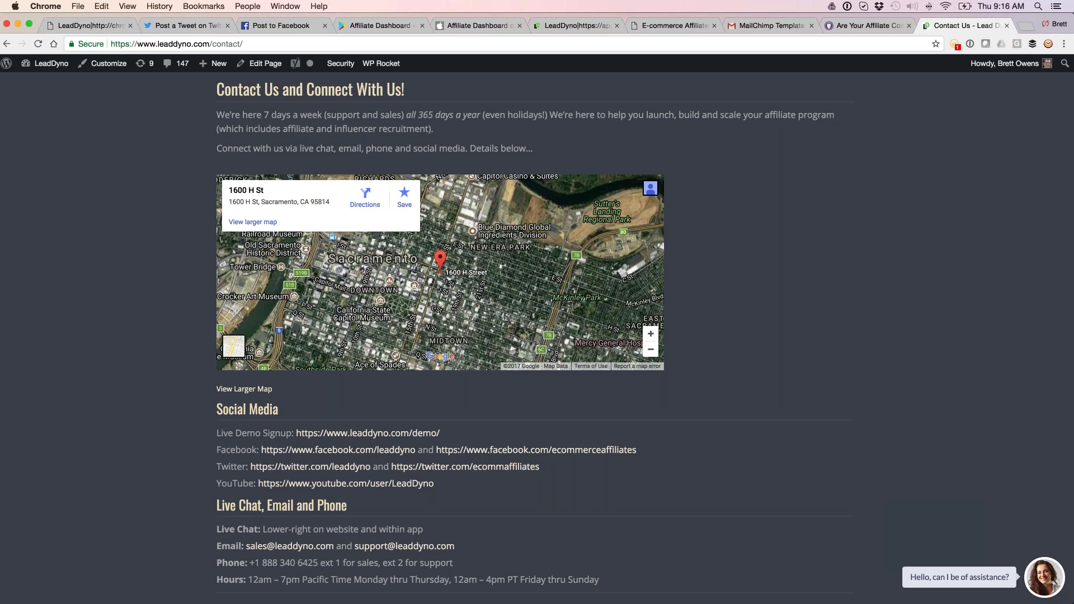
{"action": "scroll", "coordinate": [537, 336], "scroll_direction": "up", "scroll_amount": 1}
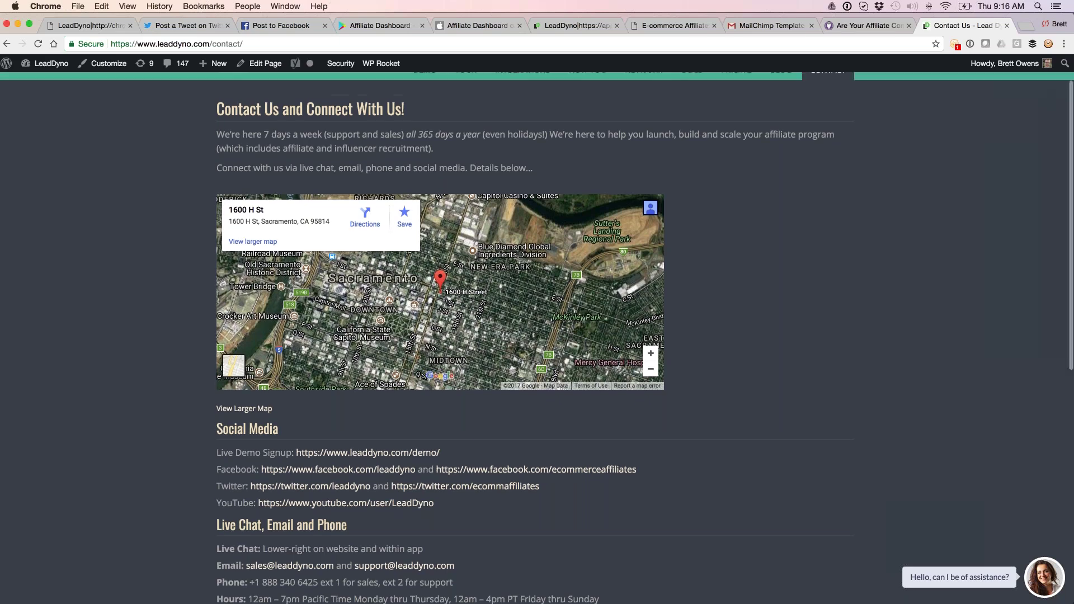
{"action": "scroll", "coordinate": [536, 336], "scroll_direction": "down", "scroll_amount": 1}
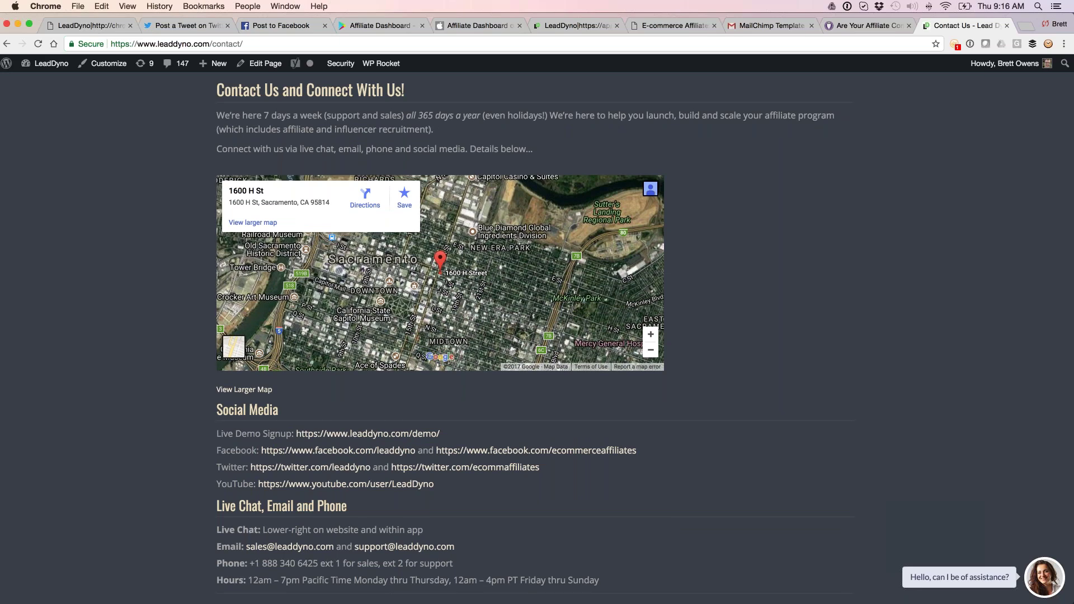
Switch back to the LeadDyno Pay Affiliate Commissions tab listing commissions due
{"action": "key", "text": "super+Tab"}
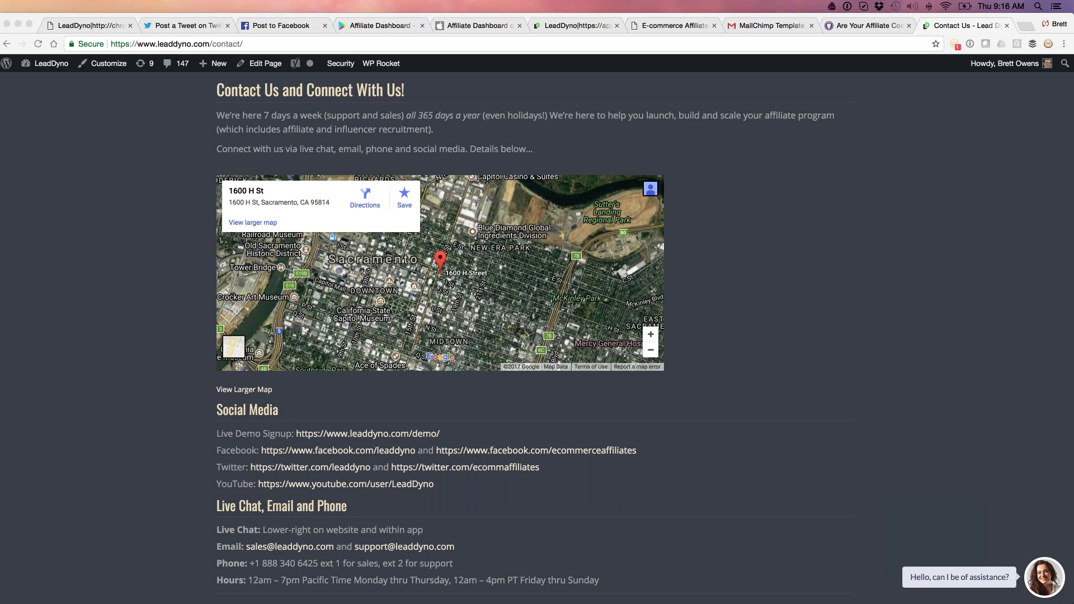
{"action": "left_click", "coordinate": [559, 29]}
{"action": "scroll", "coordinate": [53, 210], "scroll_direction": "up", "scroll_amount": 1}
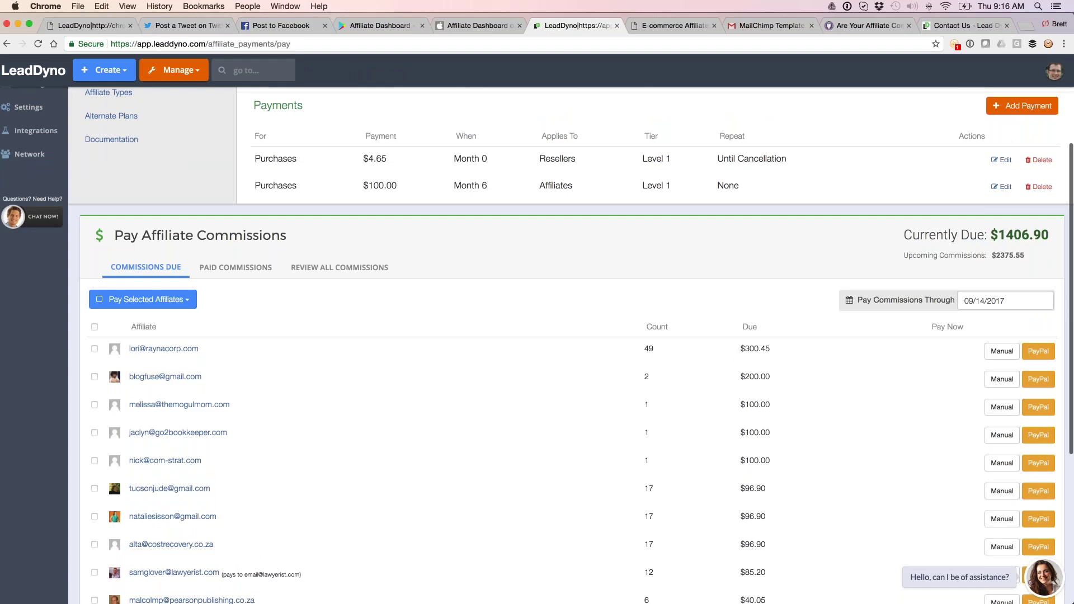
{"action": "scroll", "coordinate": [54, 210], "scroll_direction": "up", "scroll_amount": 3}
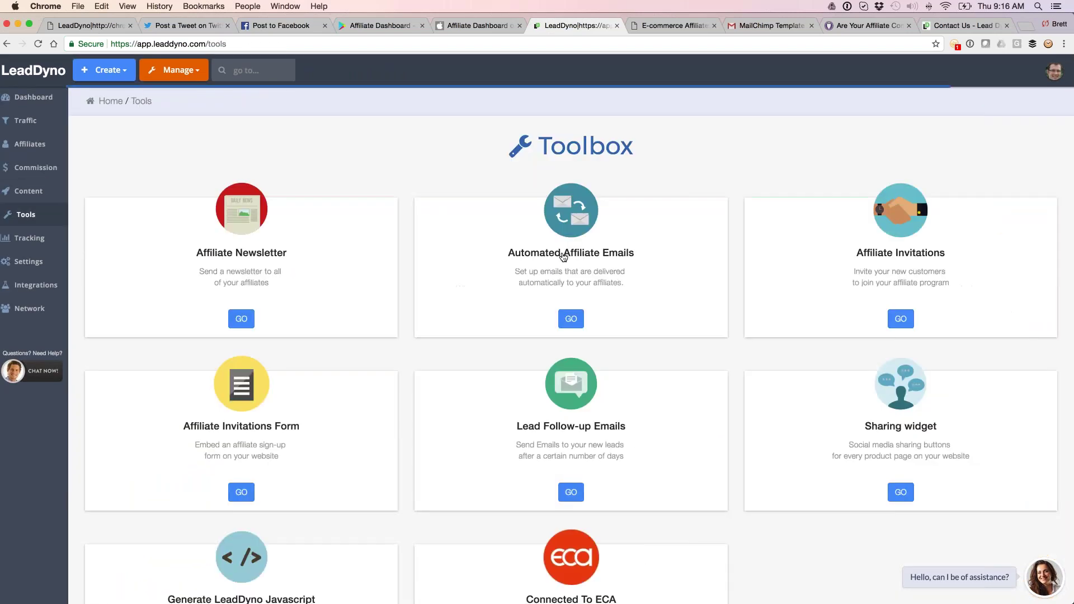
Review the Automated Affiliate Emails list, then return to the Contact Us - LeadDyno tab
{"action": "left_click", "coordinate": [566, 250]}
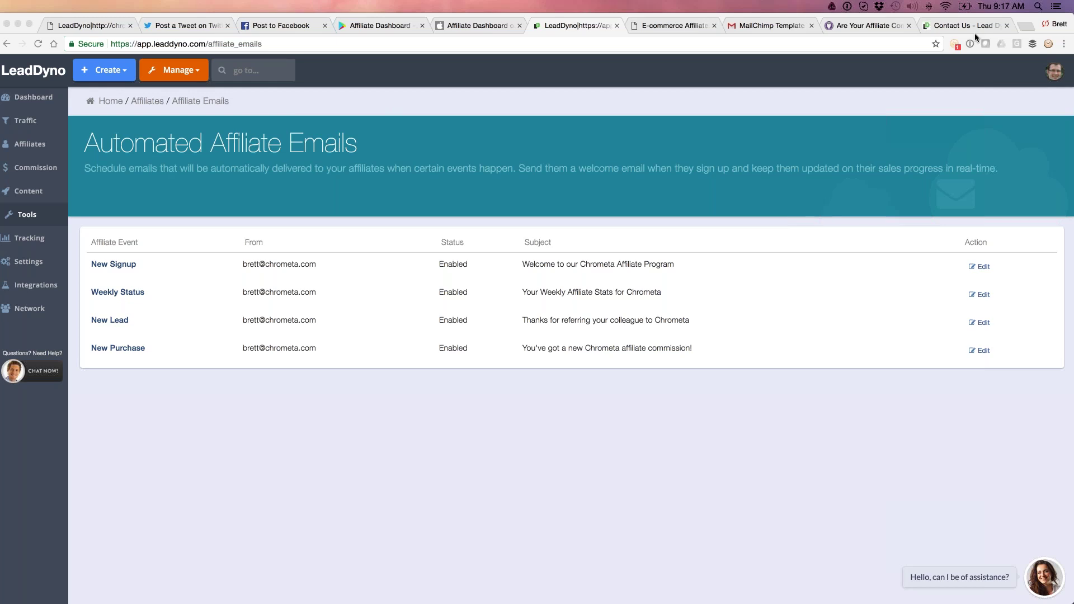
{"action": "left_click", "coordinate": [949, 27]}
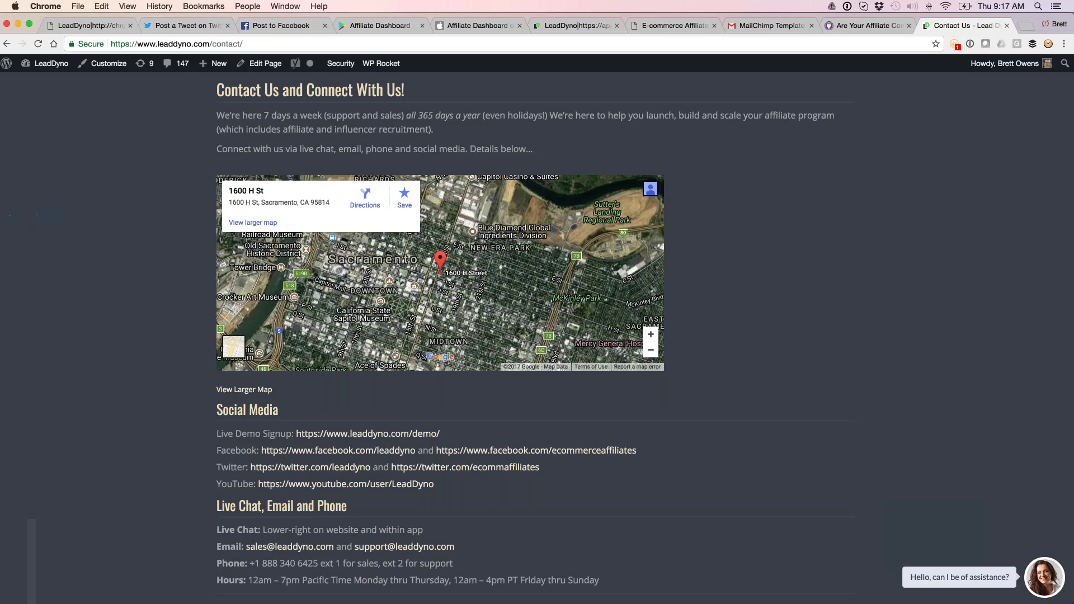